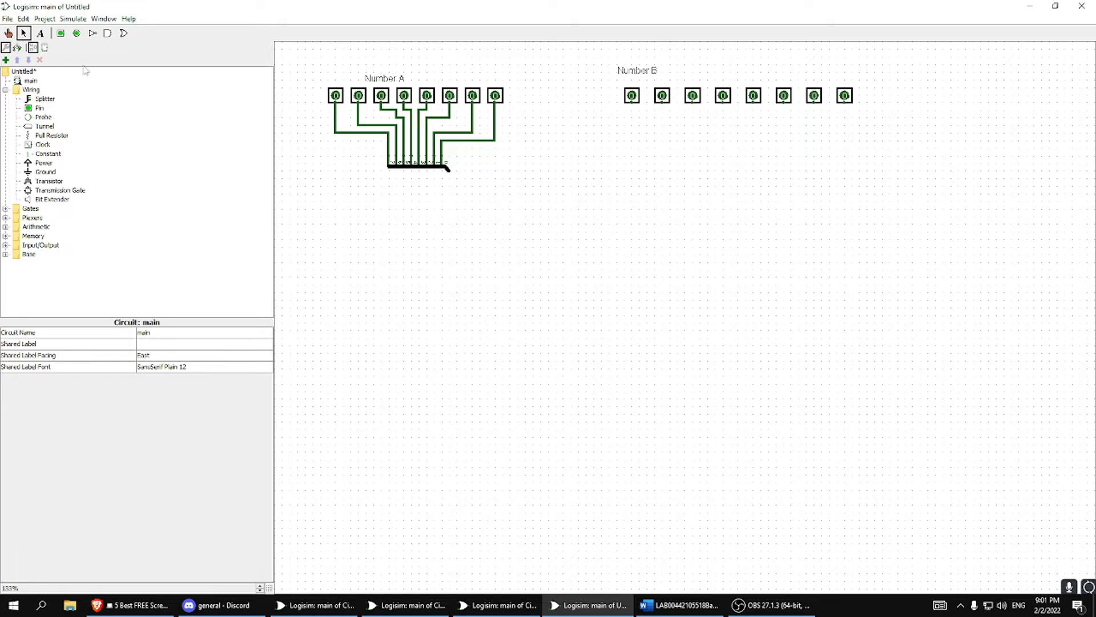
# Place a splitter below the Number B pins with bit width 8 and fan out 8, facing North.
pyautogui.click(40, 98)
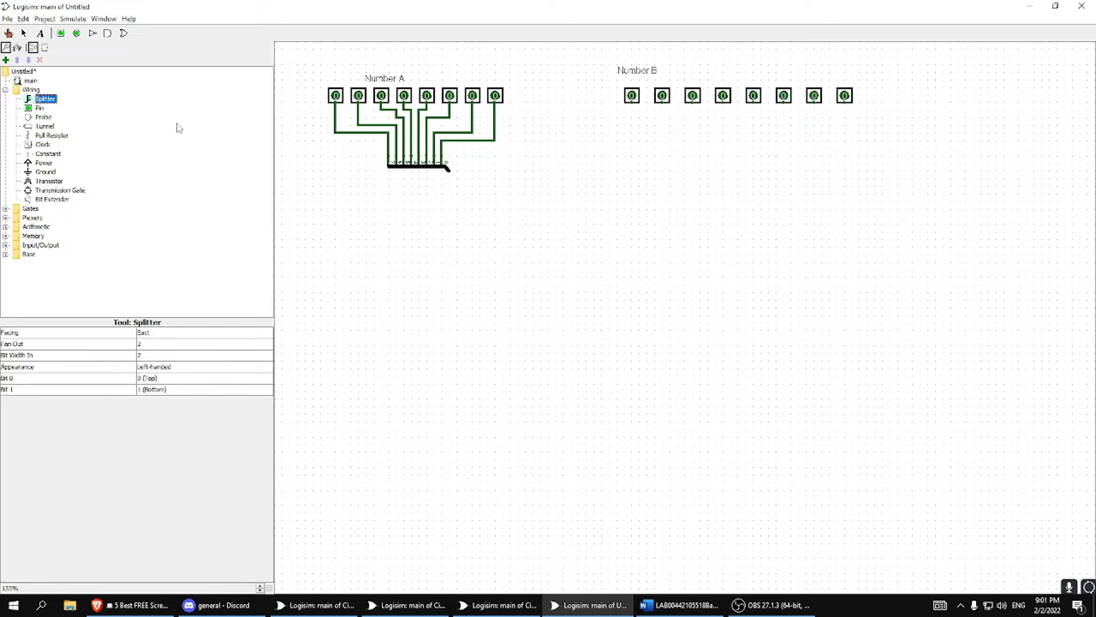
pyautogui.click(722, 170)
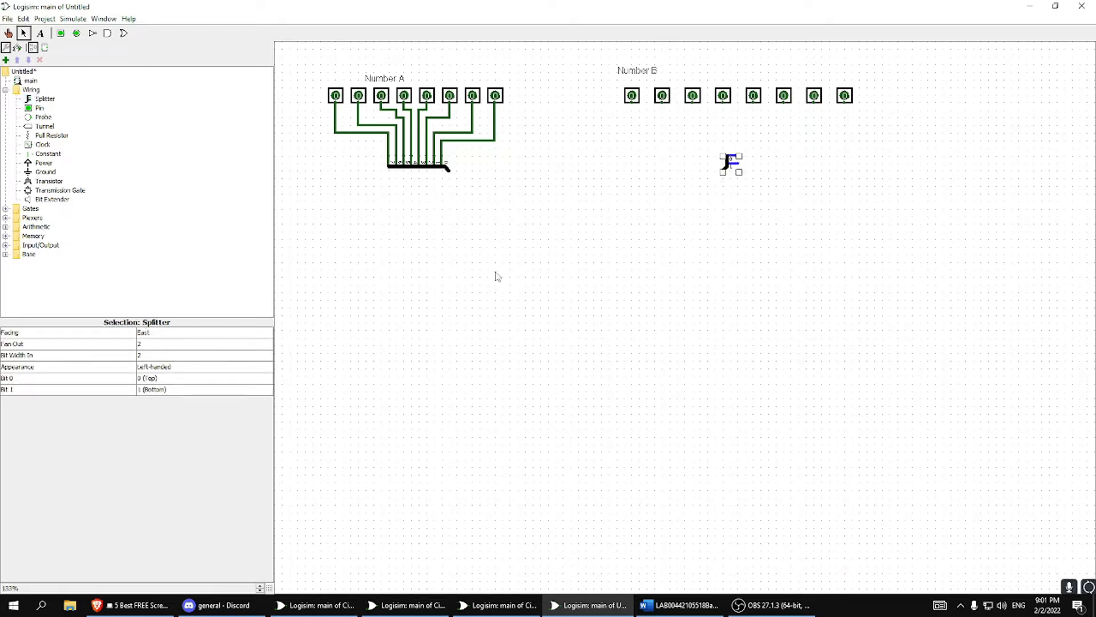
pyautogui.click(156, 354)
pyautogui.click(147, 412)
pyautogui.click(142, 345)
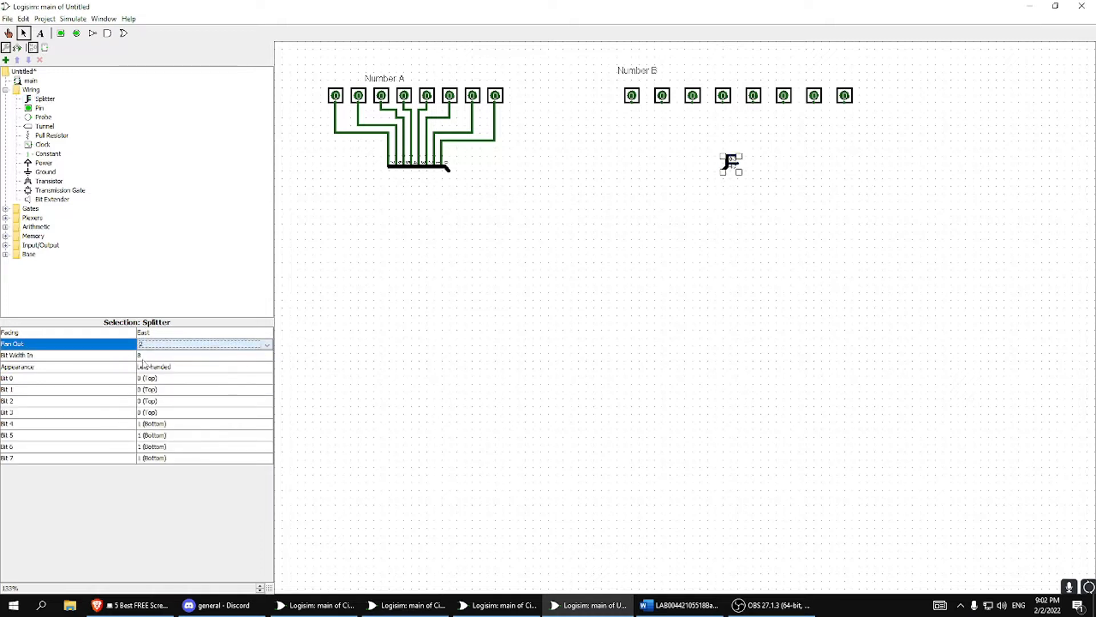
pyautogui.click(150, 344)
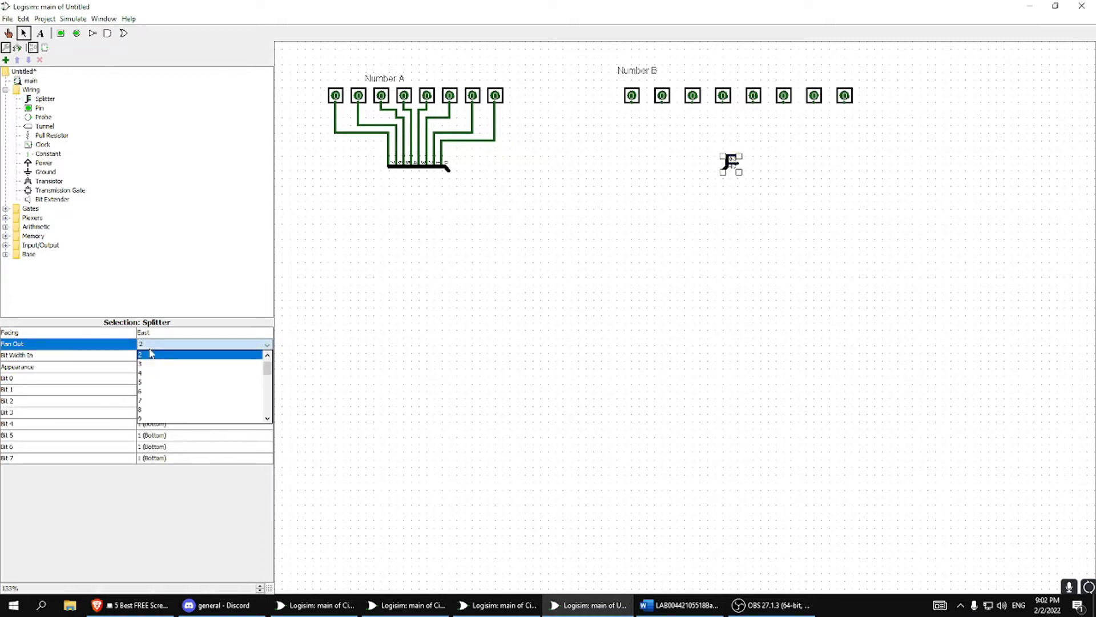
pyautogui.click(152, 409)
pyautogui.moveTo(719, 161); pyautogui.dragTo(747, 153)
pyautogui.click(168, 338)
pyautogui.click(149, 344)
pyautogui.click(721, 187)
# Place two input pins side by side in the empty area below and between Number A and Number B.
pyautogui.click(60, 34)
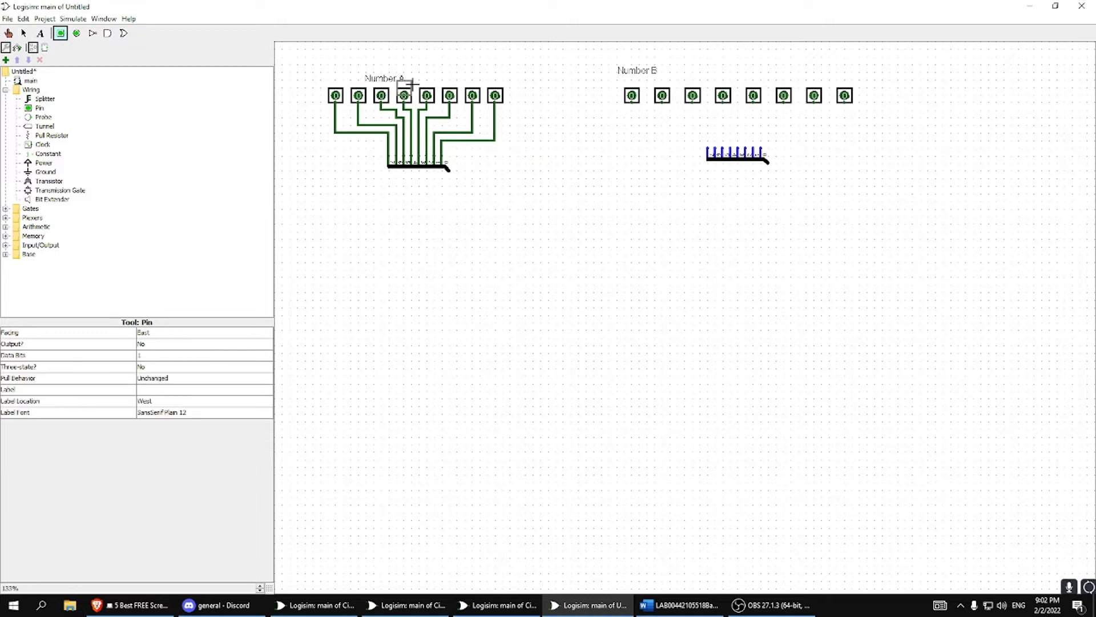
pyautogui.click(624, 232)
pyautogui.click(584, 238)
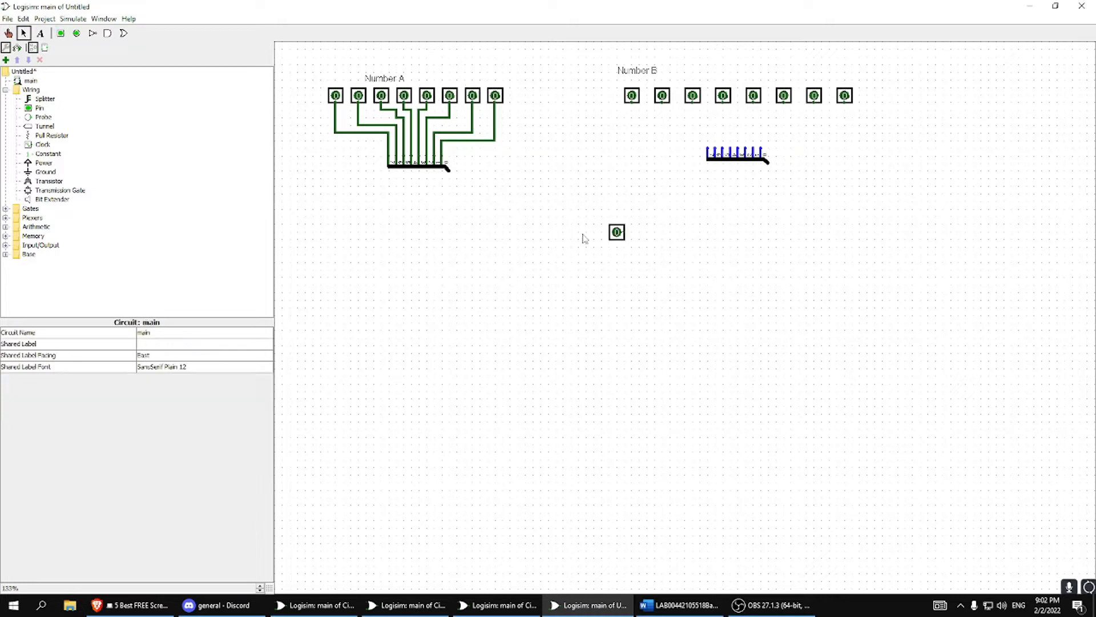
pyautogui.click(60, 33)
pyautogui.click(594, 232)
pyautogui.click(574, 246)
# Toggle the two standalone input pins through their 0 and 1 combinations, ending with both at 0.
pyautogui.click(8, 33)
pyautogui.click(617, 232)
pyautogui.click(585, 235)
pyautogui.click(618, 237)
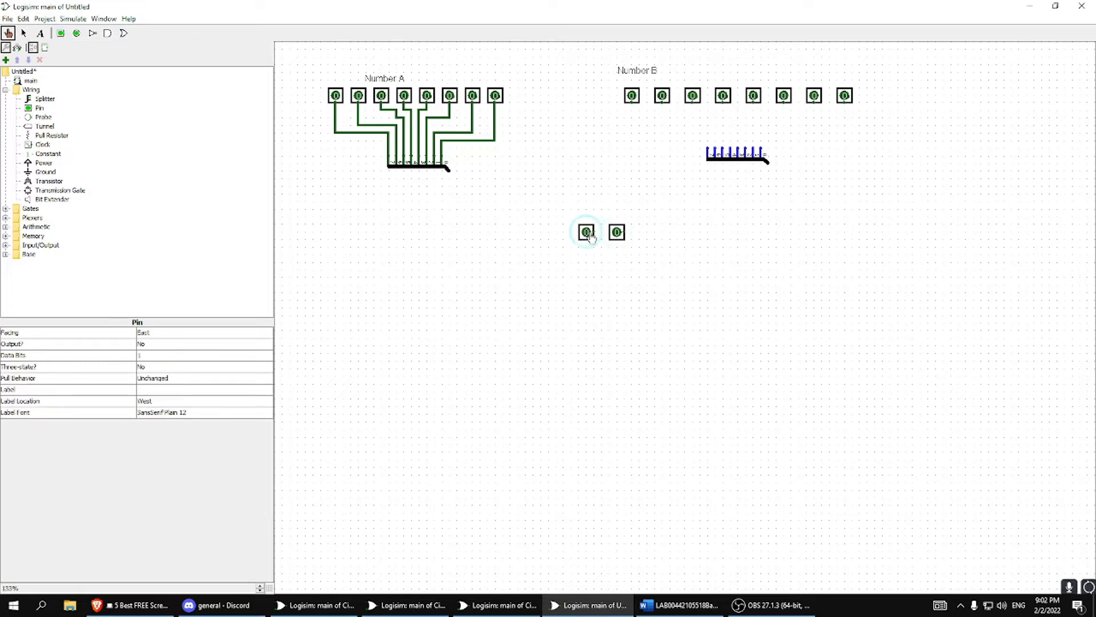
pyautogui.click(618, 238)
pyautogui.click(591, 236)
pyautogui.click(615, 235)
pyautogui.click(589, 236)
pyautogui.click(614, 237)
pyautogui.click(589, 235)
pyautogui.click(616, 235)
# Test Number A by switching its second, fifth, seventh and eighth pins to 1 and back to 0.
pyautogui.click(473, 96)
pyautogui.click(427, 97)
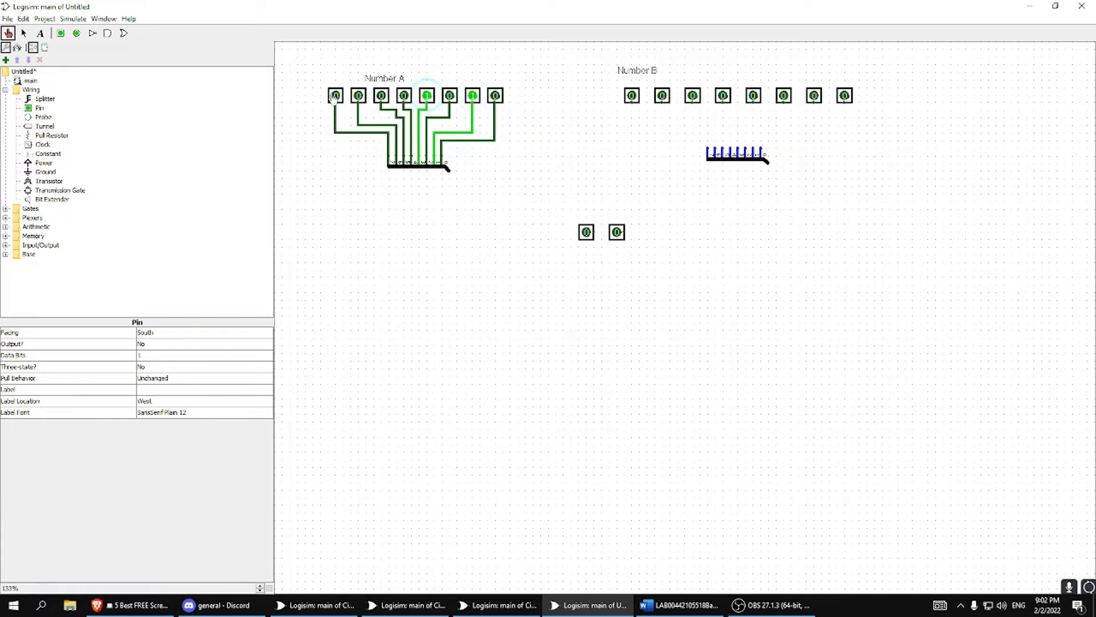
pyautogui.click(359, 96)
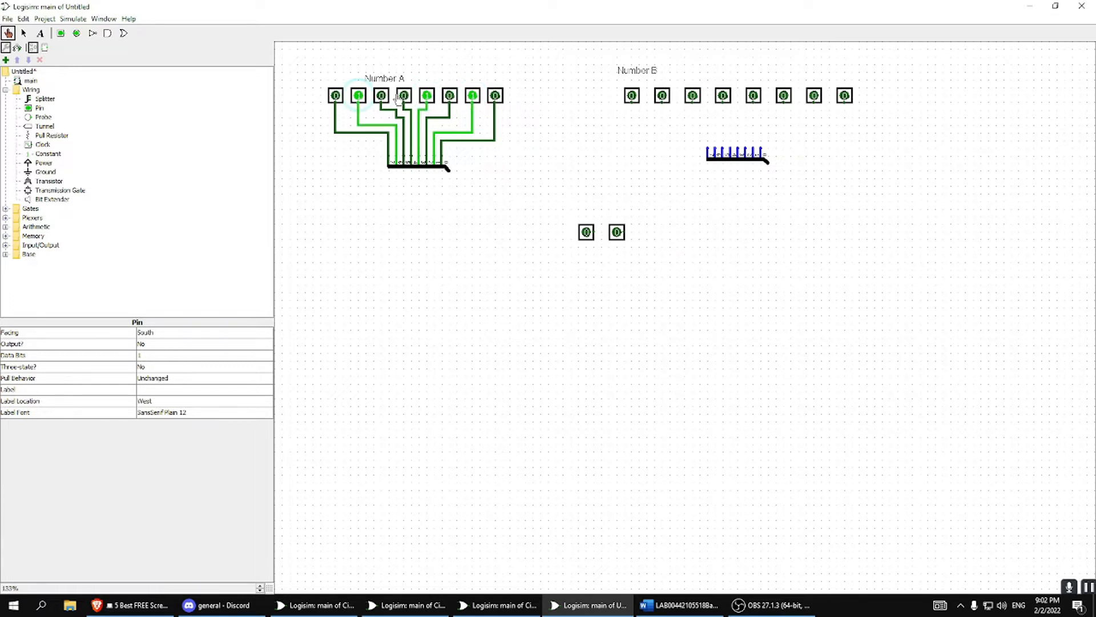
pyautogui.click(358, 96)
pyautogui.click(427, 96)
pyautogui.click(473, 96)
pyautogui.click(496, 96)
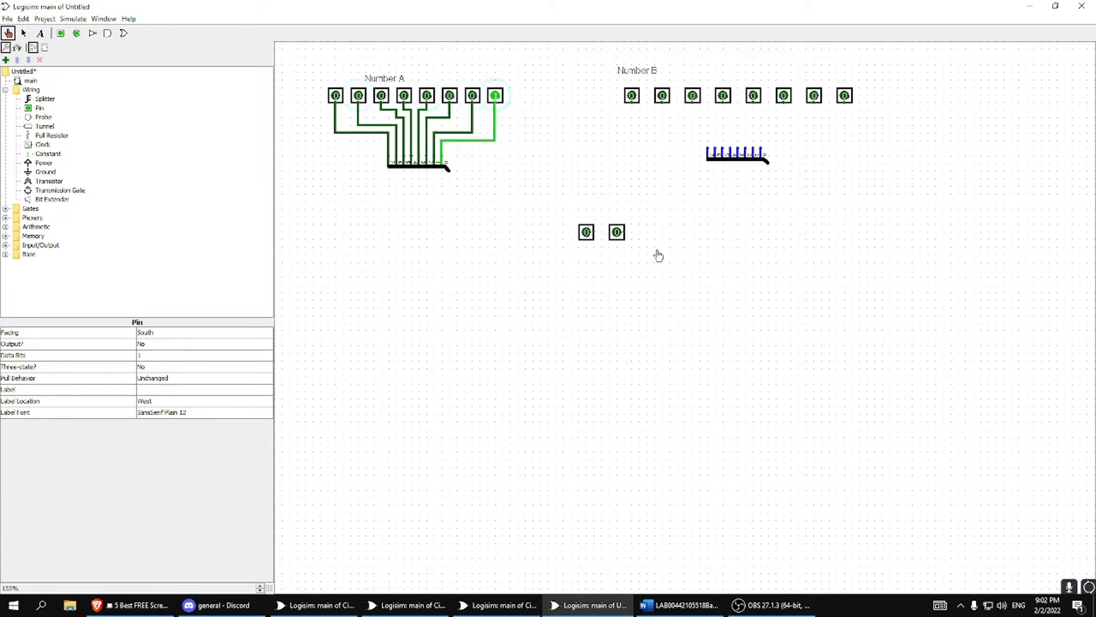
pyautogui.click(496, 98)
# Delete the two standalone input pins.
pyautogui.click(24, 34)
pyautogui.moveTo(569, 193); pyautogui.dragTo(683, 286)
pyautogui.press('Delete')
# Move the Number B splitter further down and slightly right to leave more room below its pins.
pyautogui.moveTo(739, 159)
pyautogui.mouseDown()
pyautogui.moveTo(717, 178)
pyautogui.moveTo(742, 185)
pyautogui.moveTo(738, 174)
pyautogui.mouseUp()
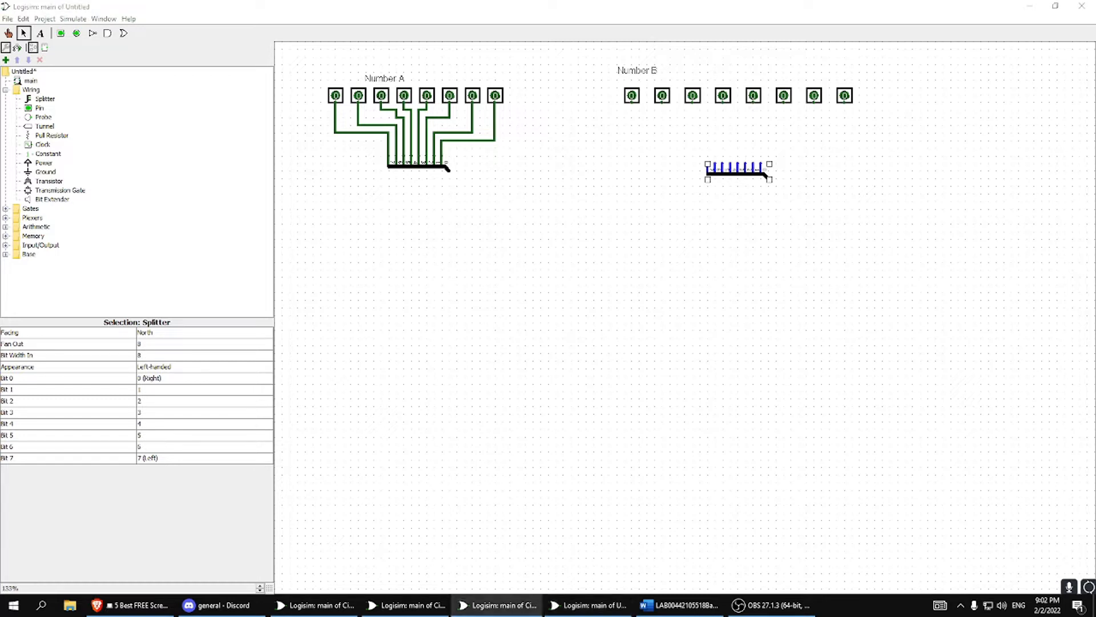
pyautogui.moveTo(737, 171); pyautogui.dragTo(738, 188)
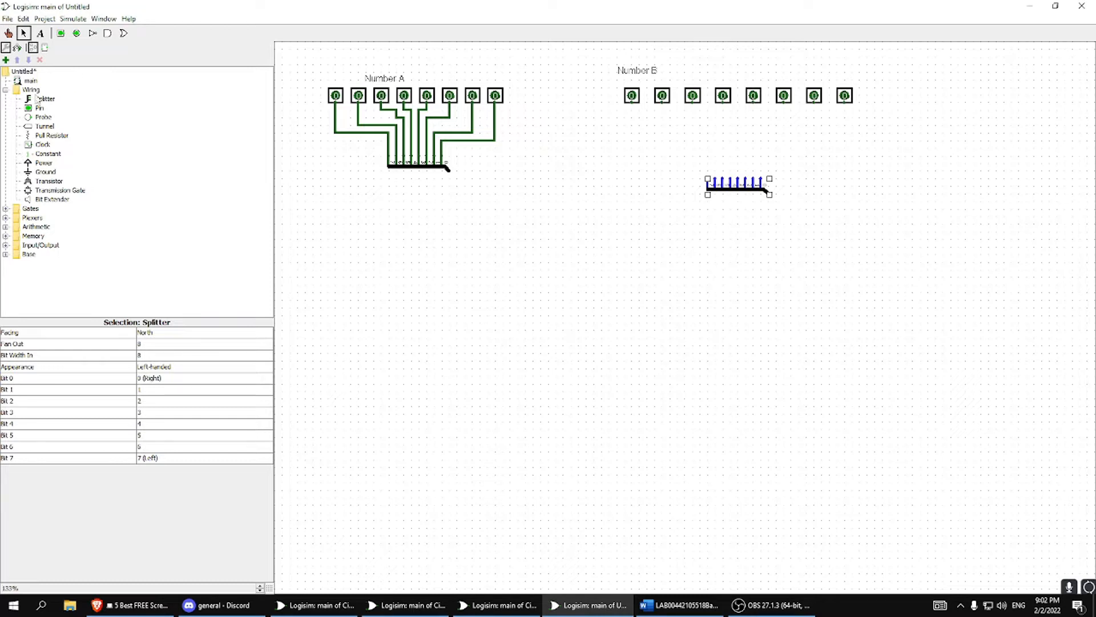
pyautogui.moveTo(752, 189); pyautogui.dragTo(768, 195)
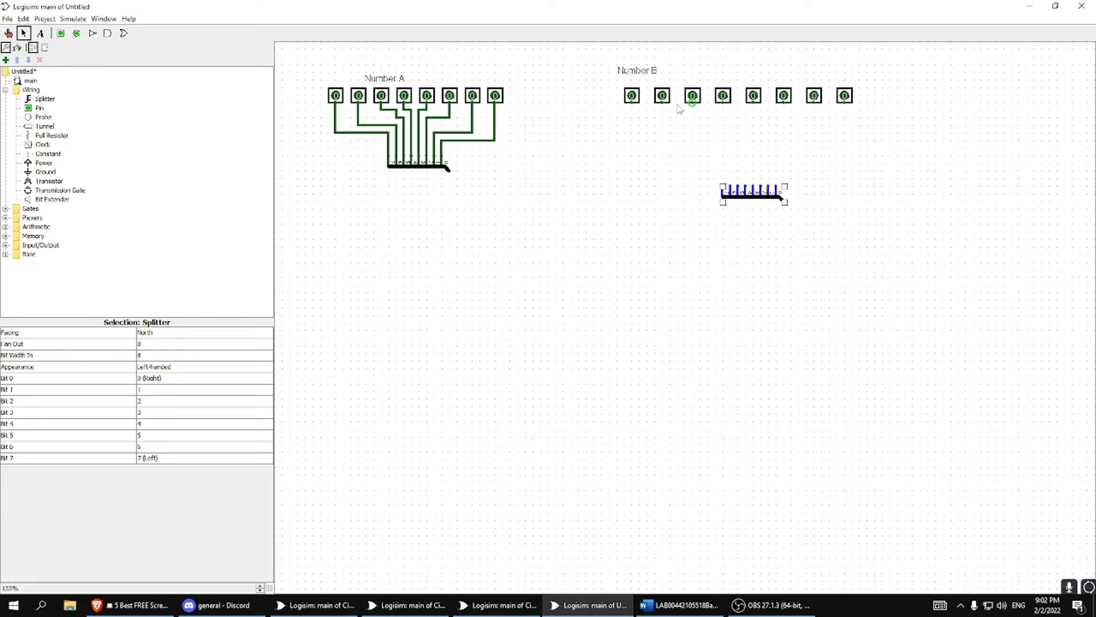
# Switch the first two Number B pins to 1 and return them both to 0.
pyautogui.click(8, 33)
pyautogui.click(632, 96)
pyautogui.click(663, 96)
pyautogui.click(662, 95)
pyautogui.click(632, 95)
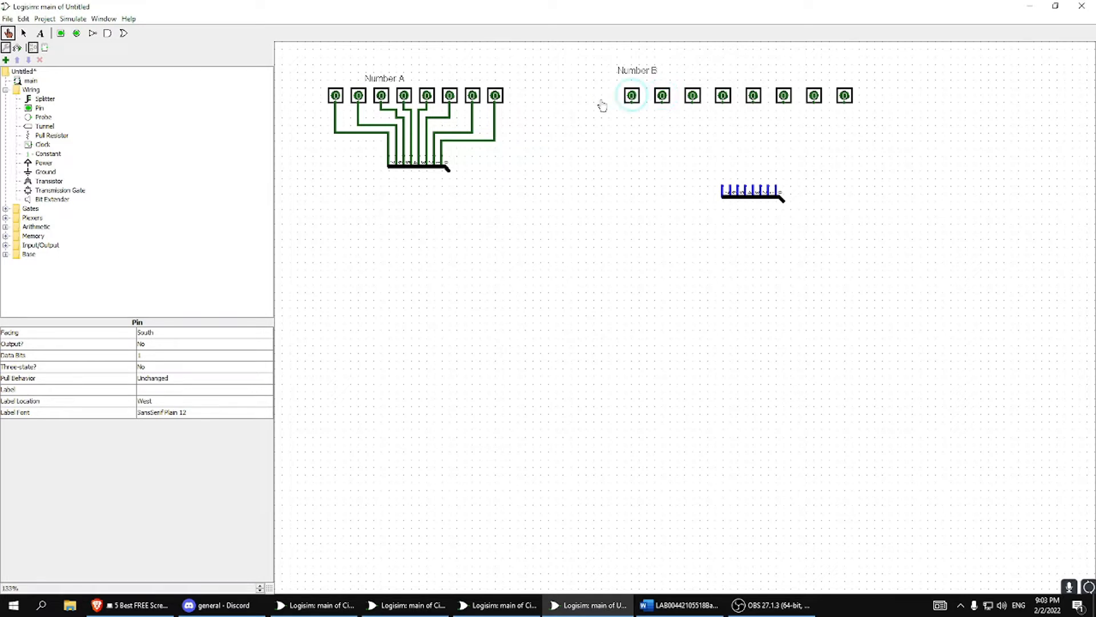
# Shift the Number B splitter left and slightly down so it sits centred beneath the eight pins.
pyautogui.click(23, 33)
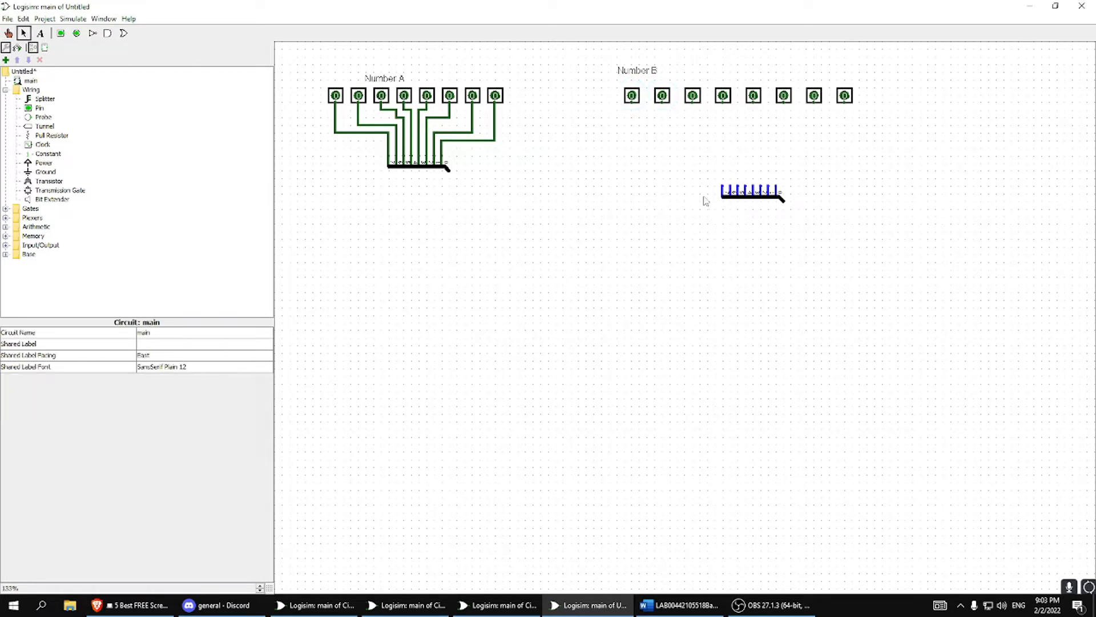
pyautogui.moveTo(743, 196); pyautogui.dragTo(727, 199)
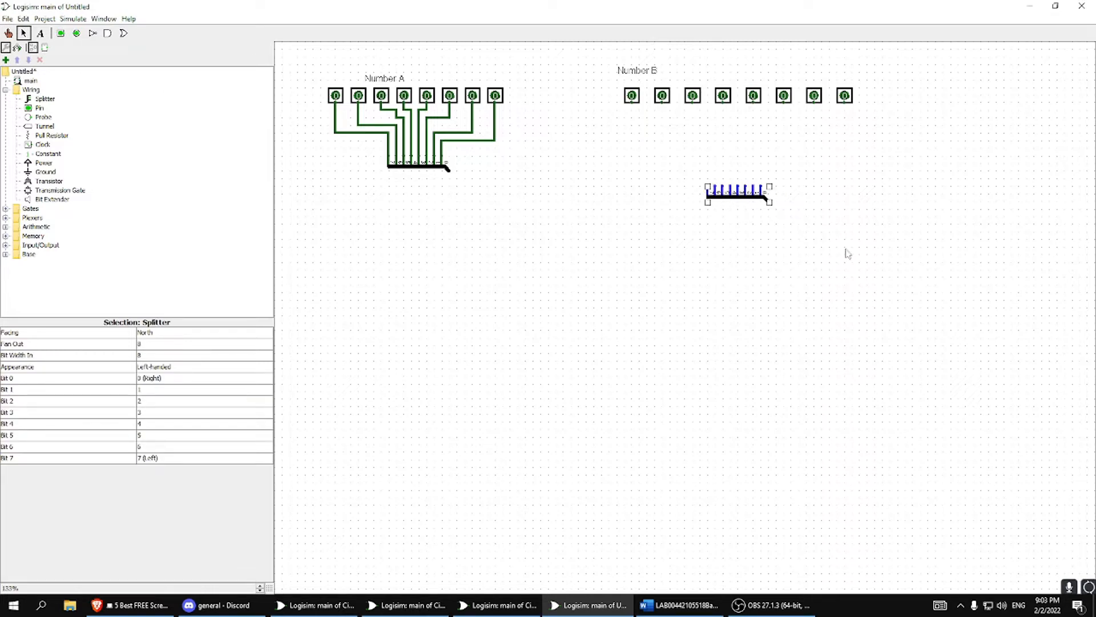
pyautogui.moveTo(733, 192); pyautogui.dragTo(725, 198)
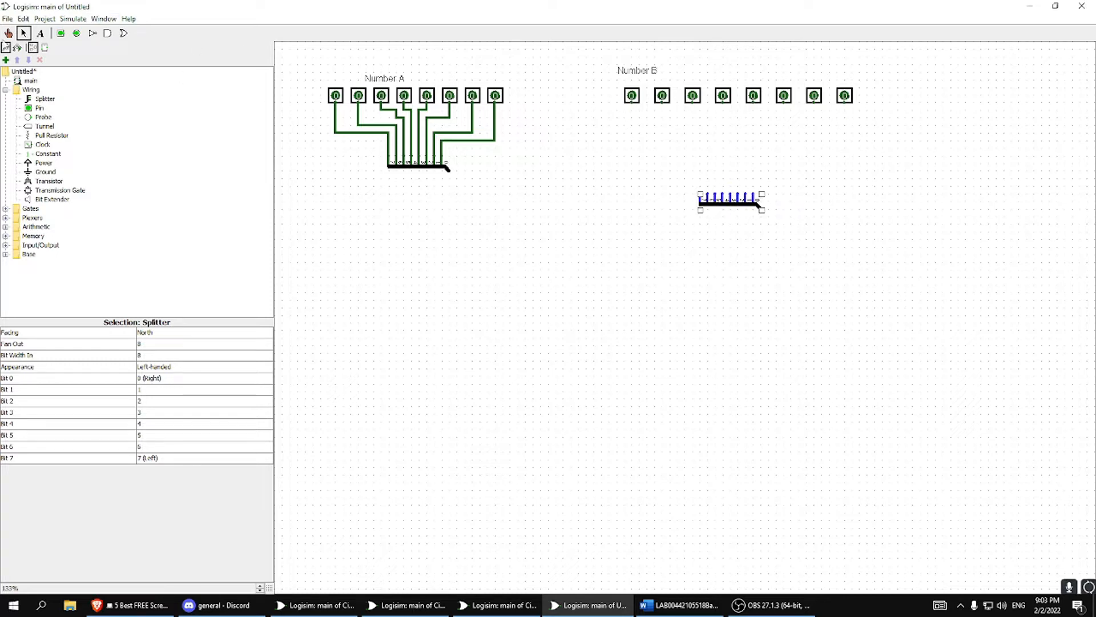
# Switch the first Number B pin on and off again.
pyautogui.click(8, 32)
pyautogui.click(632, 96)
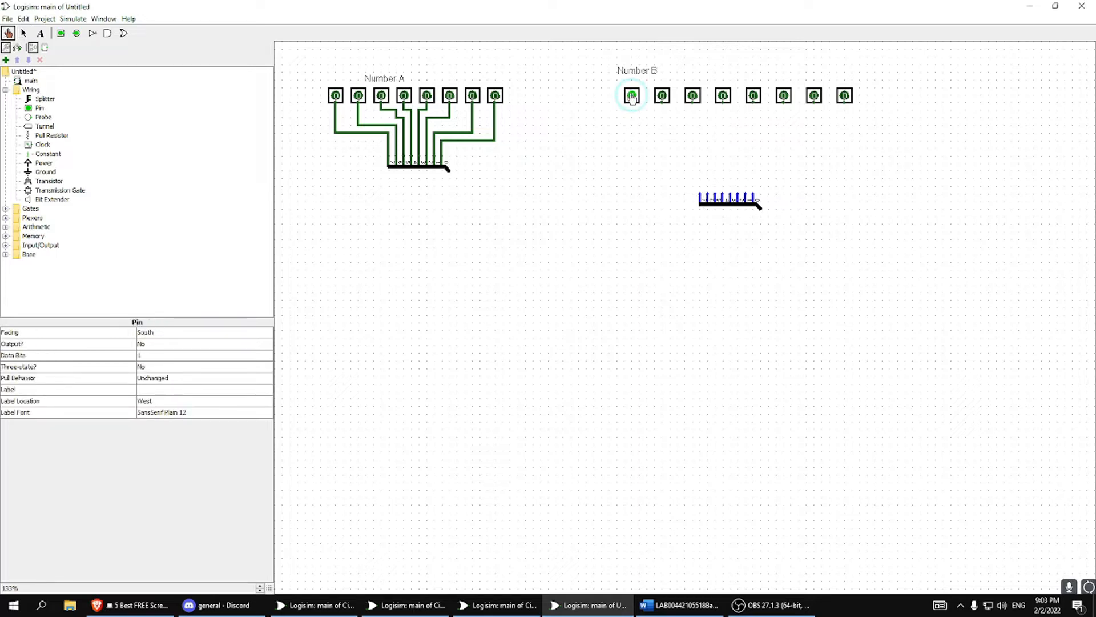
pyautogui.click(635, 101)
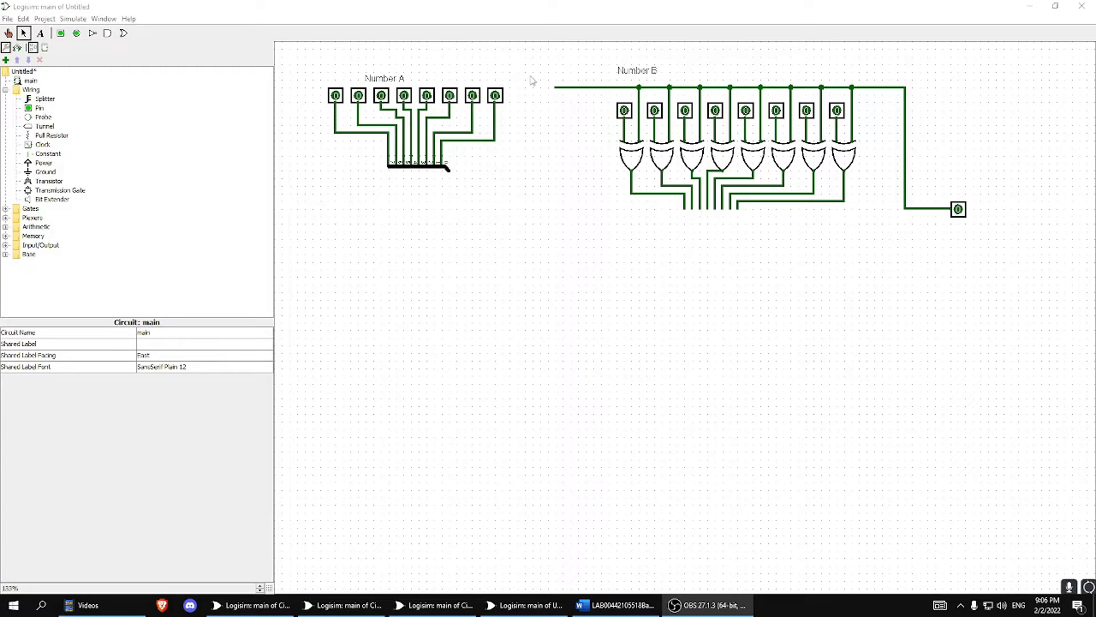
# Set the XOR gates' shared control pin to 1 and toggle the first Number B pin on and off.
pyautogui.moveTo(550, 84); pyautogui.dragTo(959, 274)
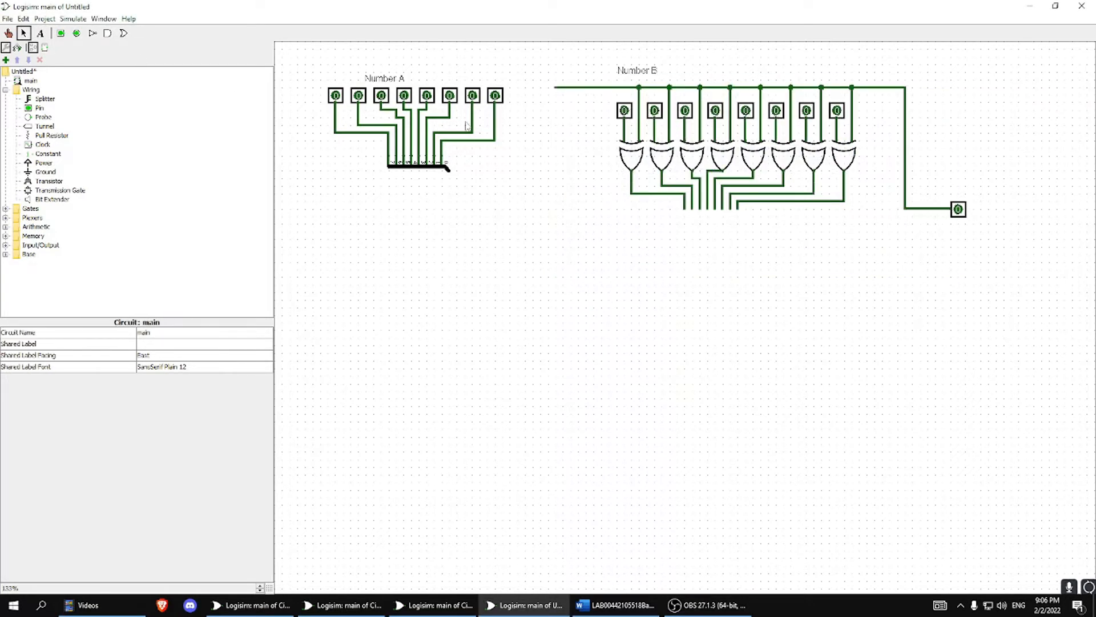
pyautogui.click(8, 33)
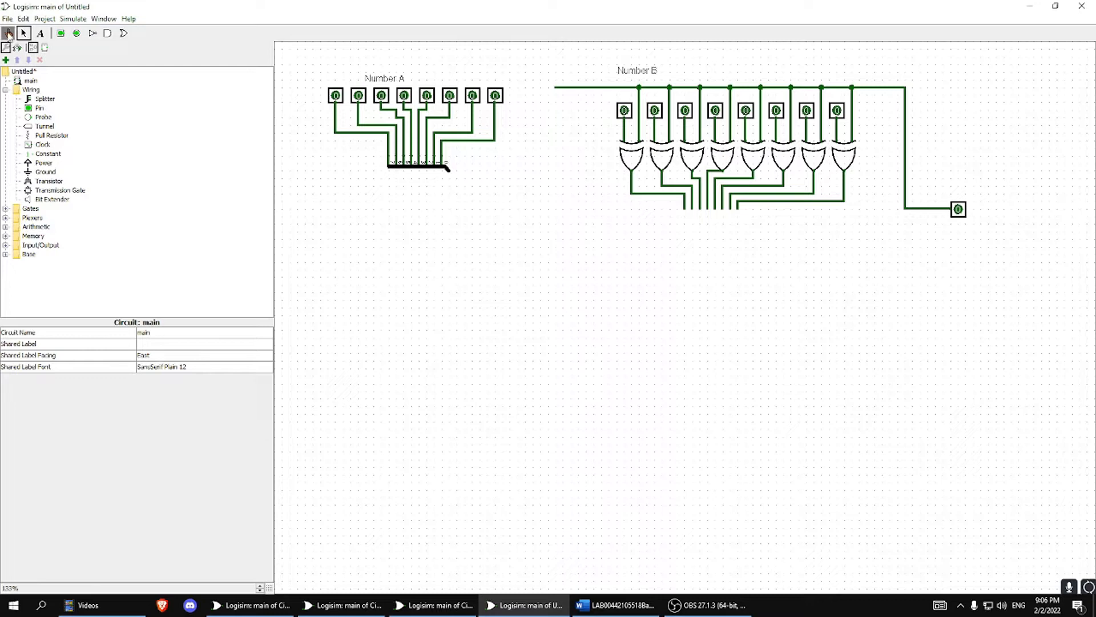
pyautogui.click(960, 210)
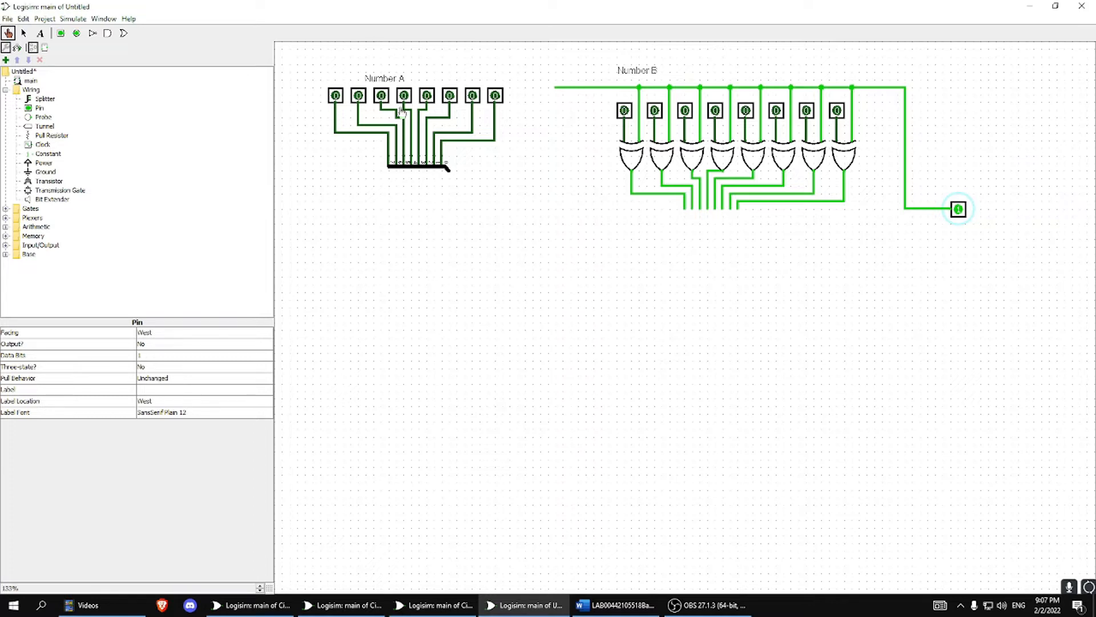
pyautogui.click(625, 112)
pyautogui.click(625, 112)
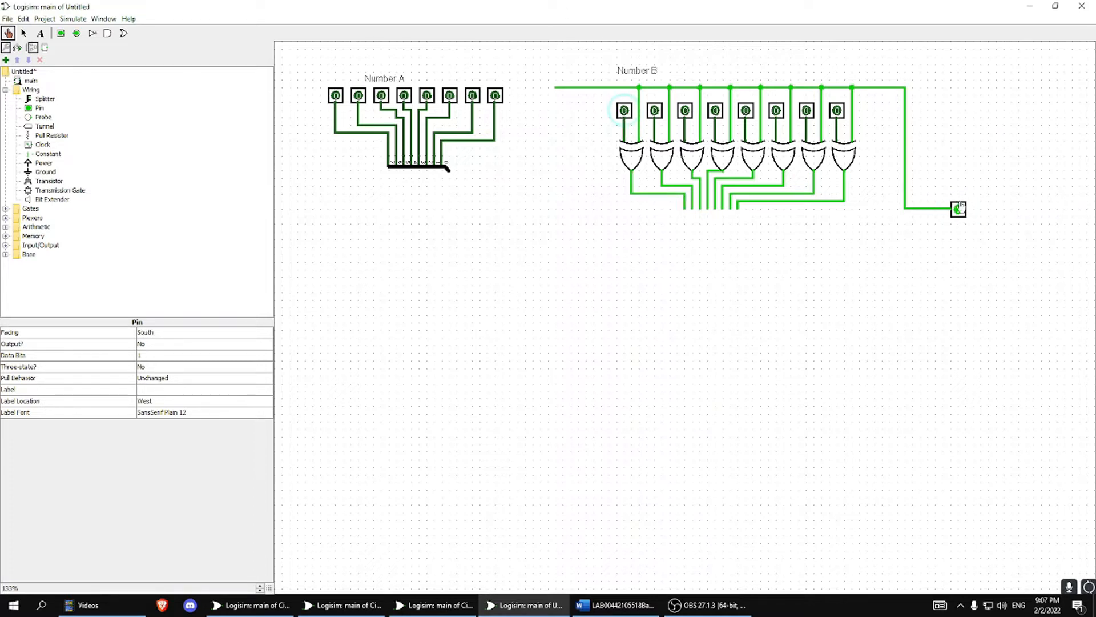
# Set the seventh Number B pin to 1, test it with the control pin on, and reset both pins to 0.
pyautogui.click(806, 111)
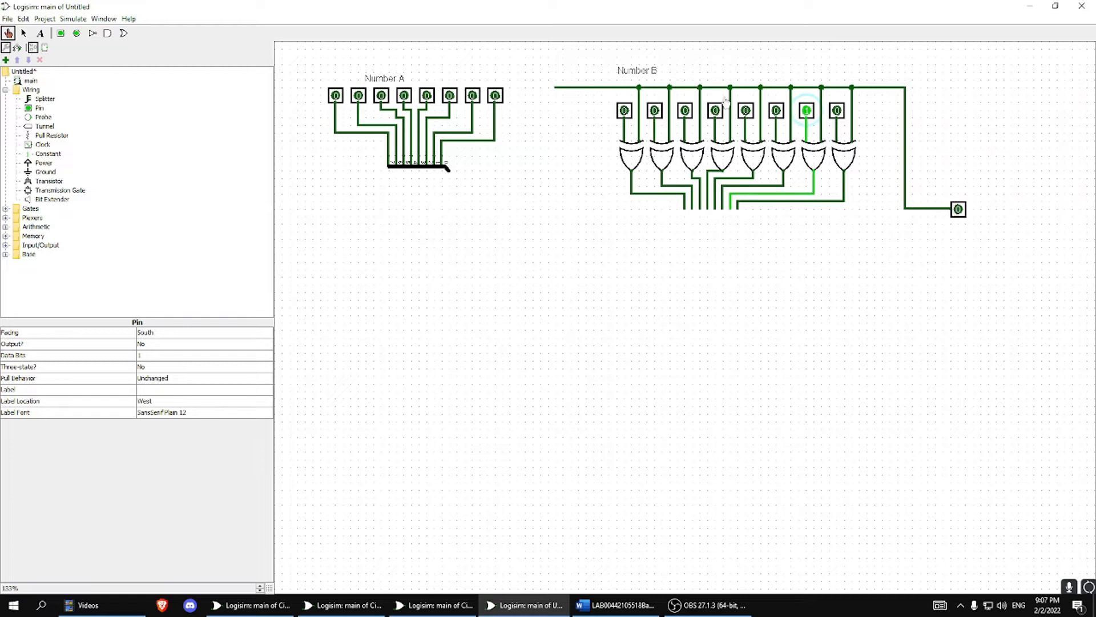
pyautogui.click(958, 210)
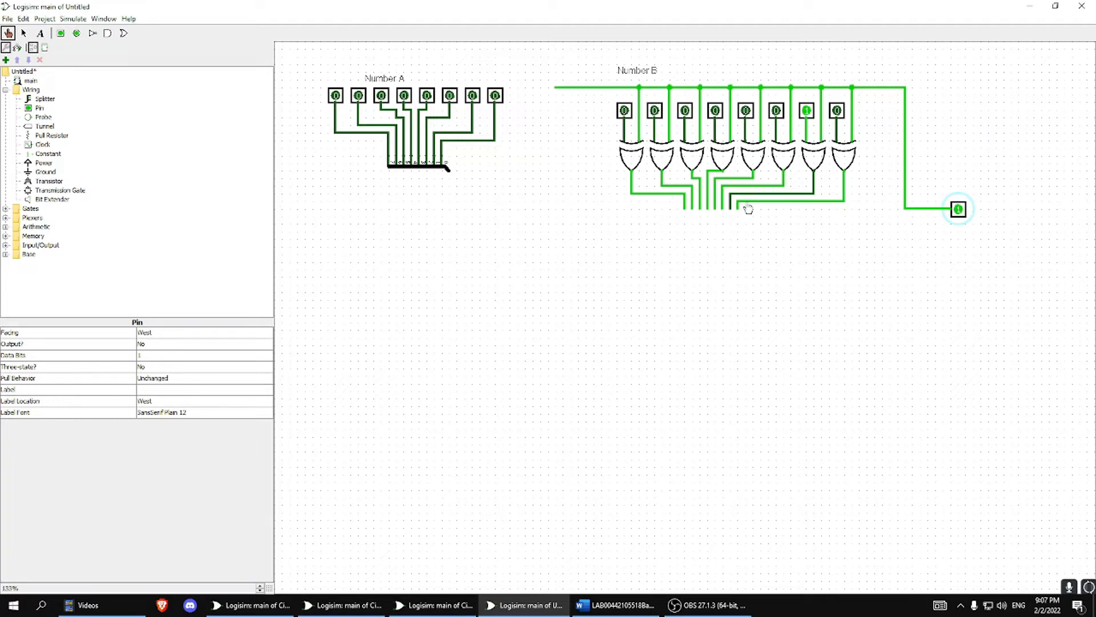
pyautogui.click(807, 112)
pyautogui.click(959, 209)
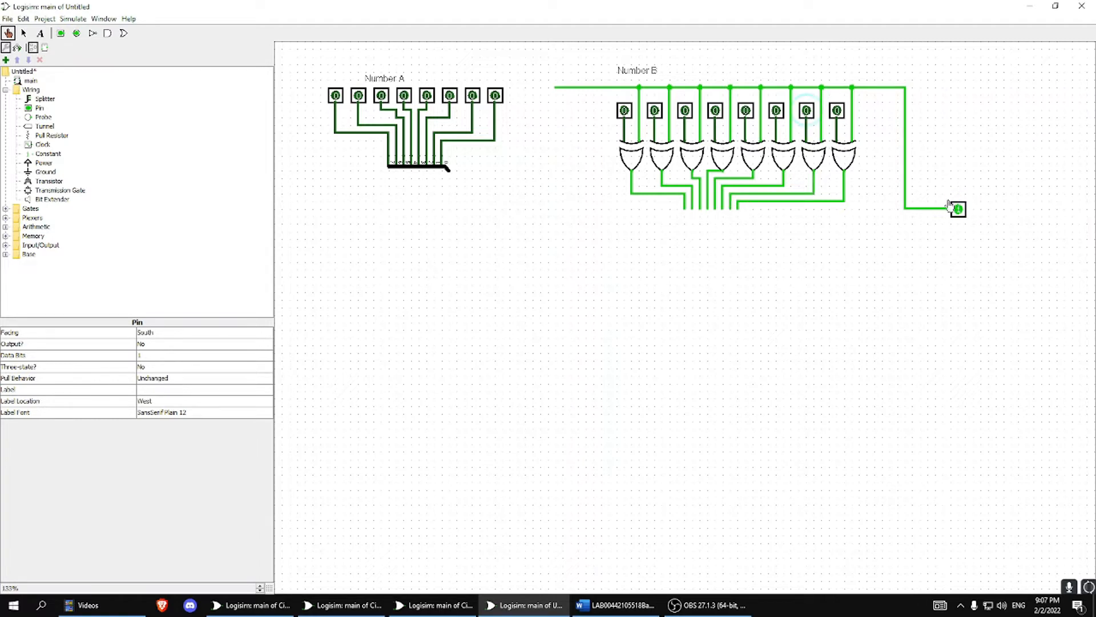
# Try placing an east-facing splitter with fan out 8 and bit width 8 directly below the XOR output wires.
pyautogui.click(24, 35)
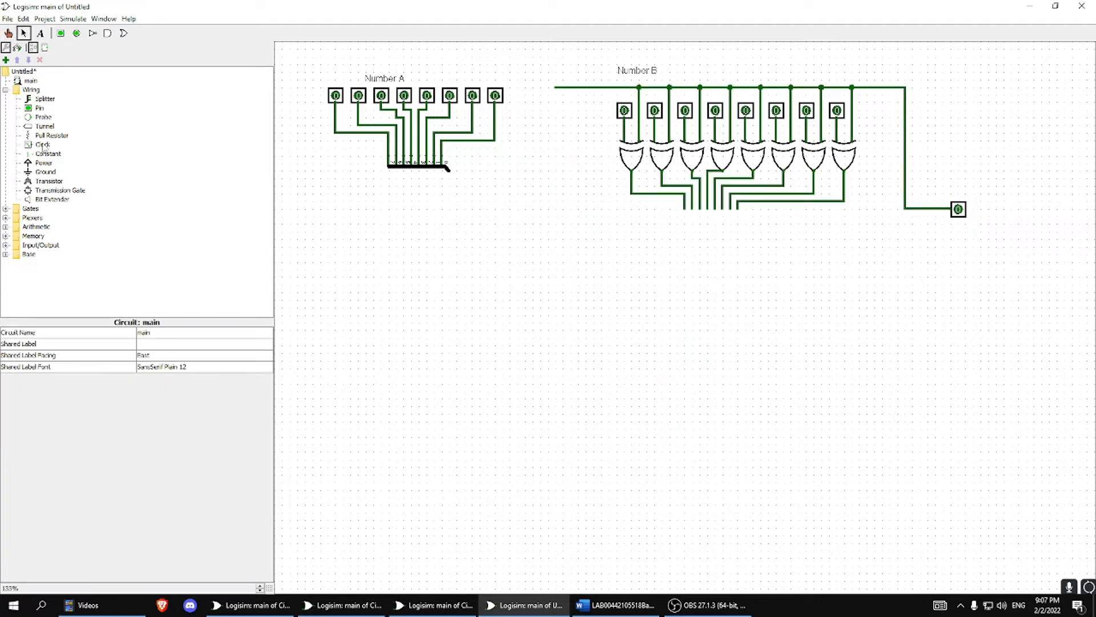
pyautogui.click(44, 98)
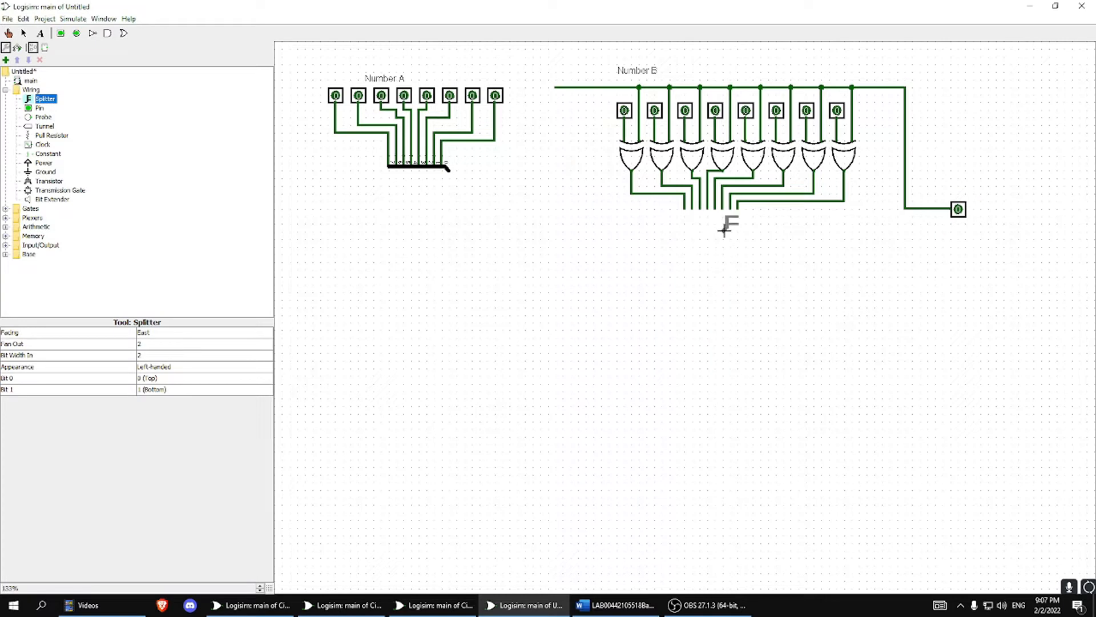
pyautogui.click(710, 246)
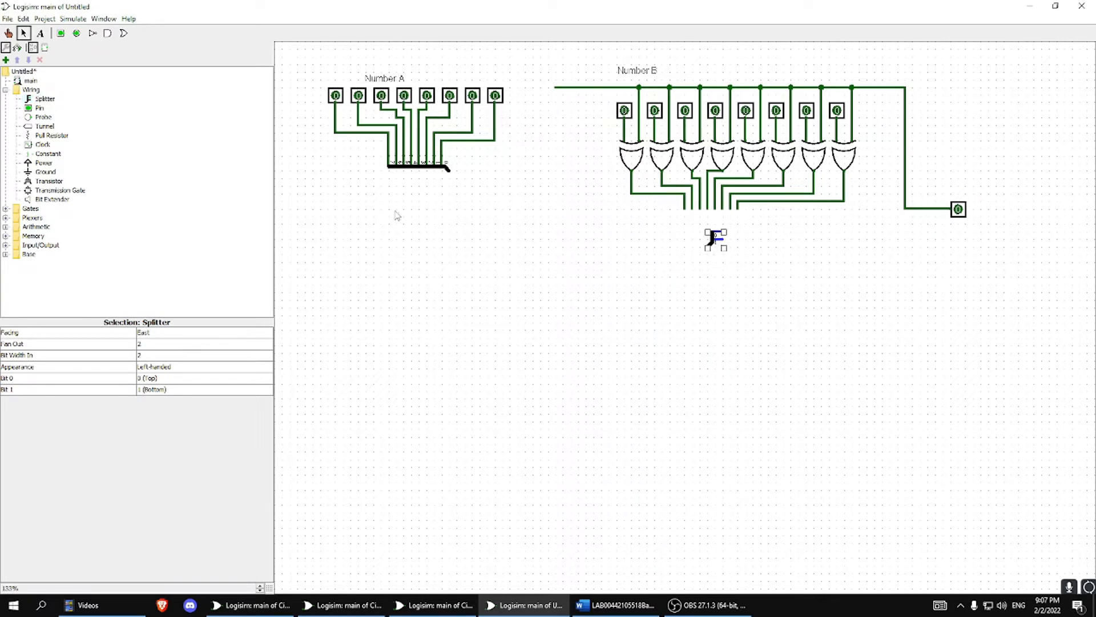
pyautogui.click(143, 343)
pyautogui.click(148, 411)
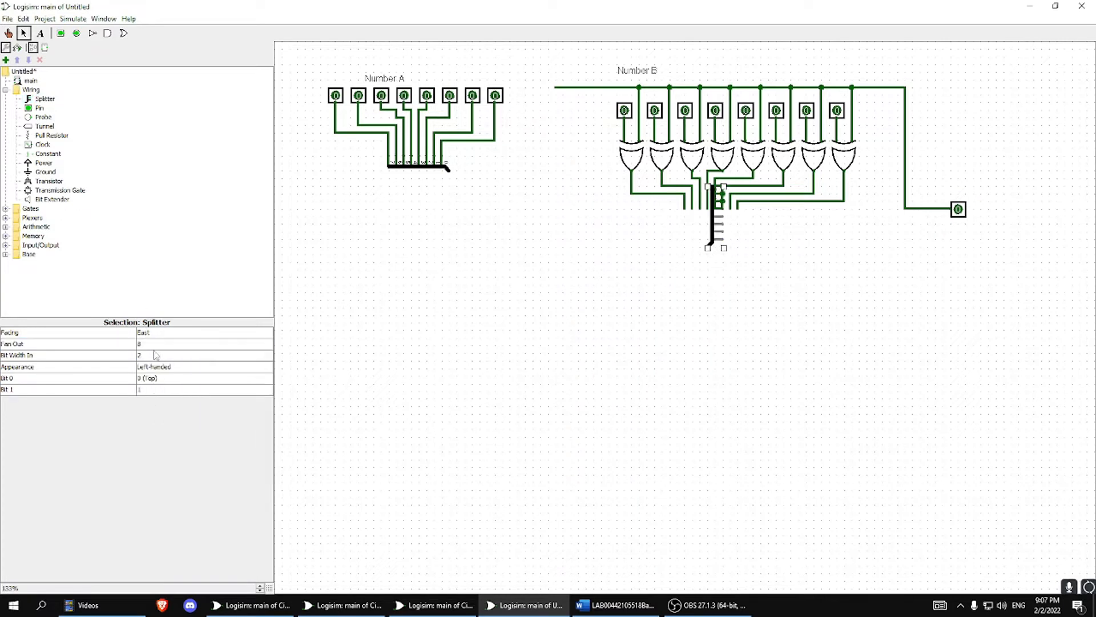
pyautogui.click(156, 354)
pyautogui.click(153, 422)
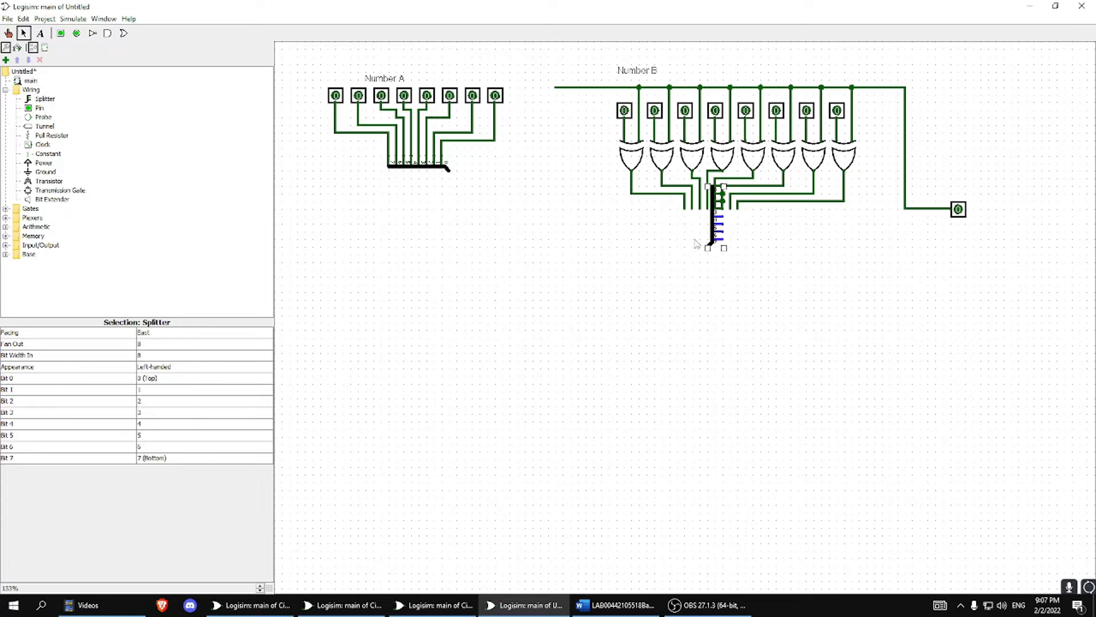
# Try moving the east-facing splitter clear of the XOR output wires, and undo back to before it was placed.
pyautogui.moveTo(712, 231); pyautogui.dragTo(713, 284)
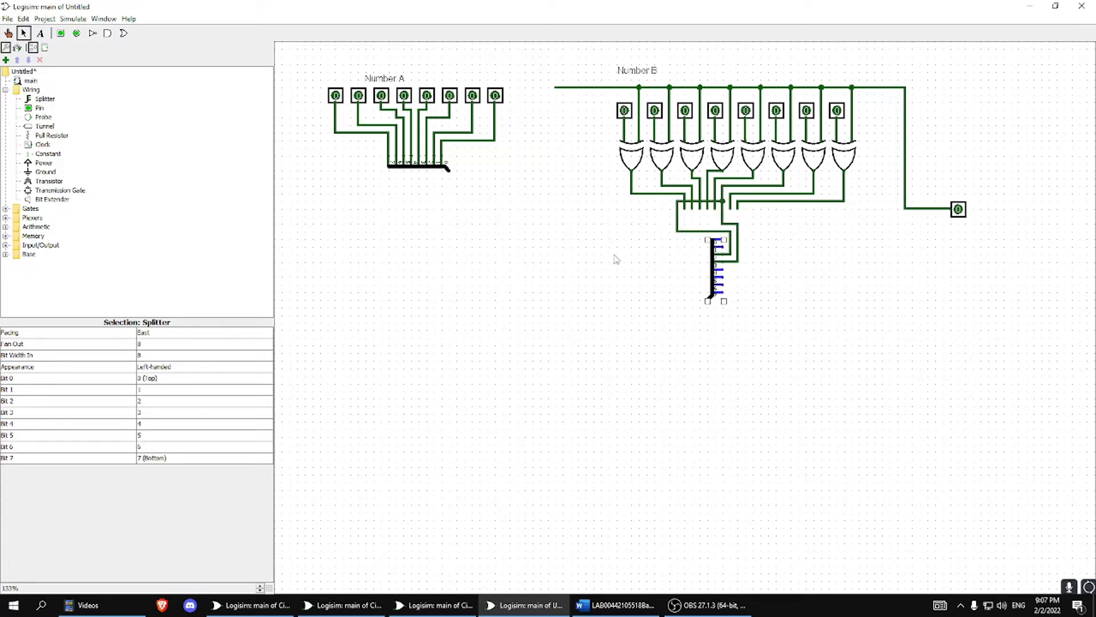
pyautogui.hotkey('ctrl', 'z')
pyautogui.hotkey('ctrl', 'z')
pyautogui.moveTo(712, 223); pyautogui.dragTo(704, 275)
pyautogui.hotkey('ctrl', 'z')
pyautogui.hotkey('ctrl', 'z')
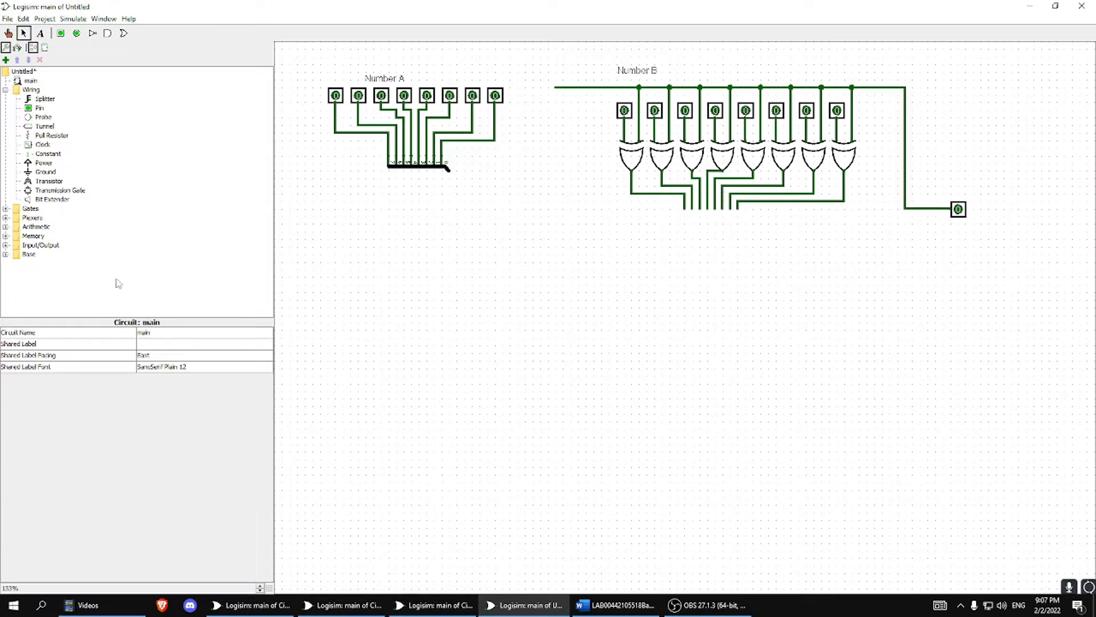
# Place a new splitter below the XOR output wires and move it lower, clear of the wires.
pyautogui.click(44, 99)
pyautogui.click(710, 257)
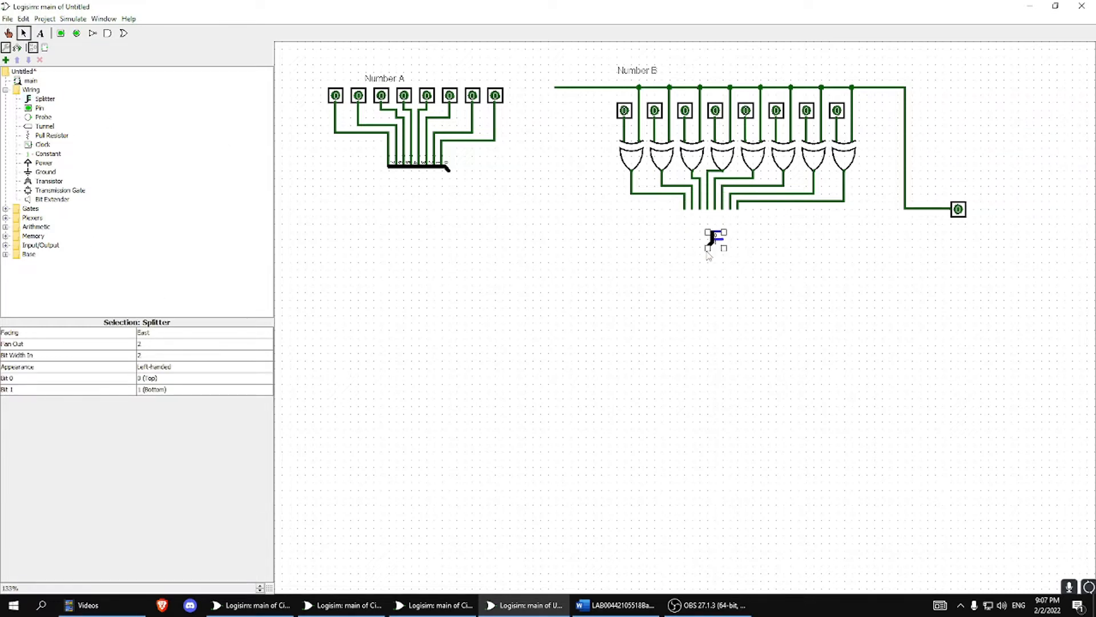
pyautogui.click(709, 259)
pyautogui.moveTo(709, 271); pyautogui.dragTo(677, 281)
pyautogui.hotkey('ctrl', 'z')
# Configure the new splitter below the XOR gates to face north with a fan out of 8 and a bit width of 8.
pyautogui.click(140, 333)
pyautogui.click(172, 342)
pyautogui.click(148, 345)
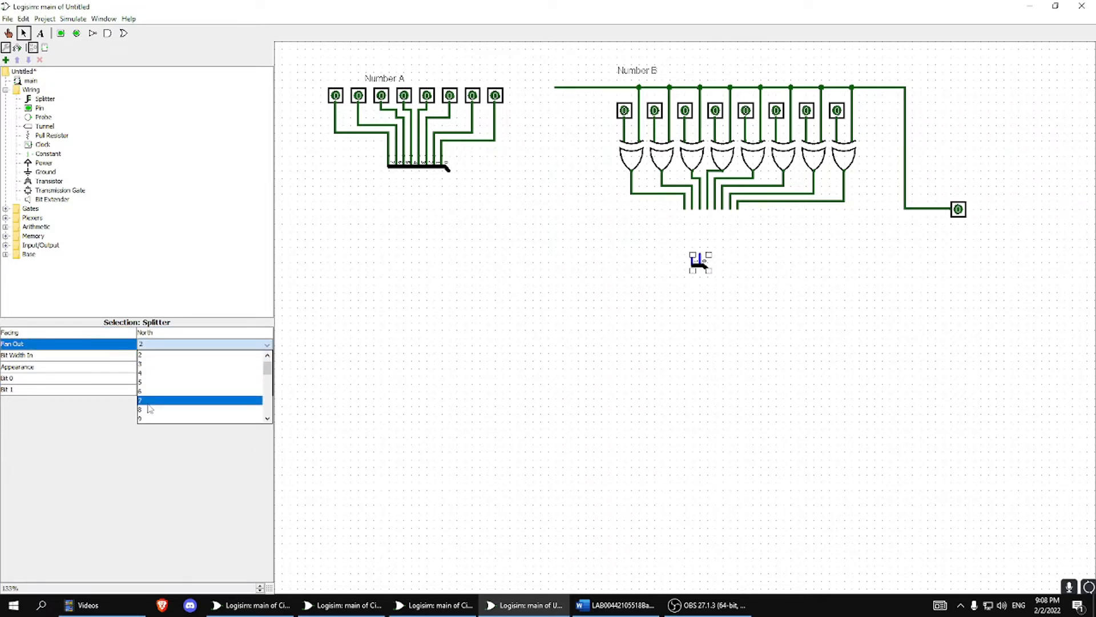
pyautogui.click(149, 416)
pyautogui.click(157, 359)
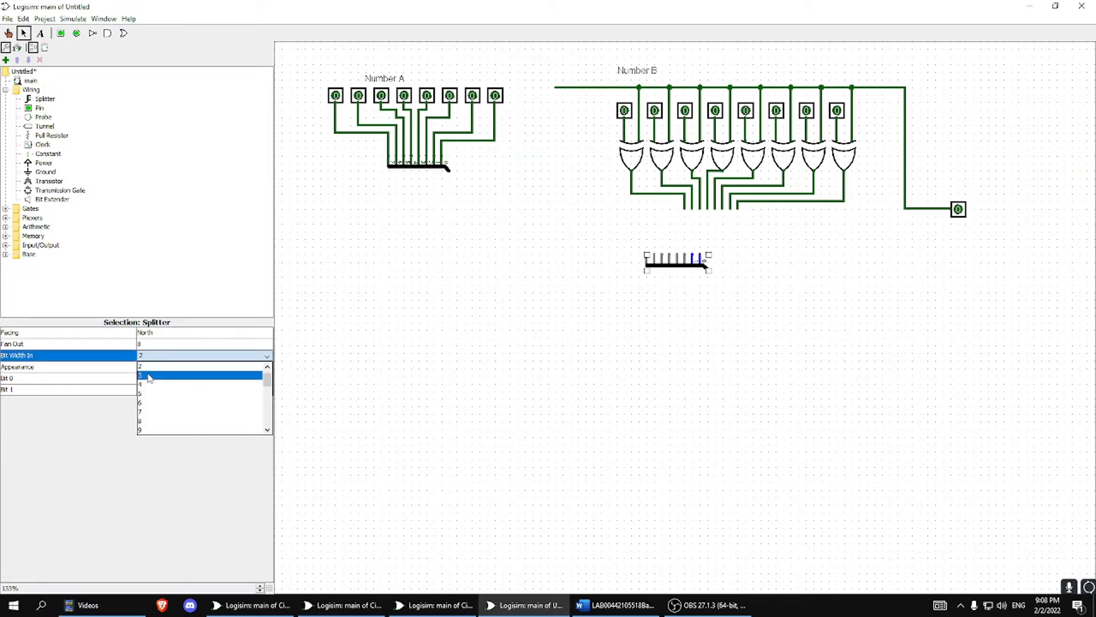
pyautogui.click(149, 422)
# Move the 8-bit splitter up so its eight branches meet the XOR output wires.
pyautogui.moveTo(710, 269)
pyautogui.mouseDown()
pyautogui.moveTo(798, 303)
pyautogui.moveTo(791, 269)
pyautogui.mouseUp()
pyautogui.hotkey('ctrl', 'z')
pyautogui.moveTo(666, 265); pyautogui.dragTo(705, 219)
pyautogui.click(792, 361)
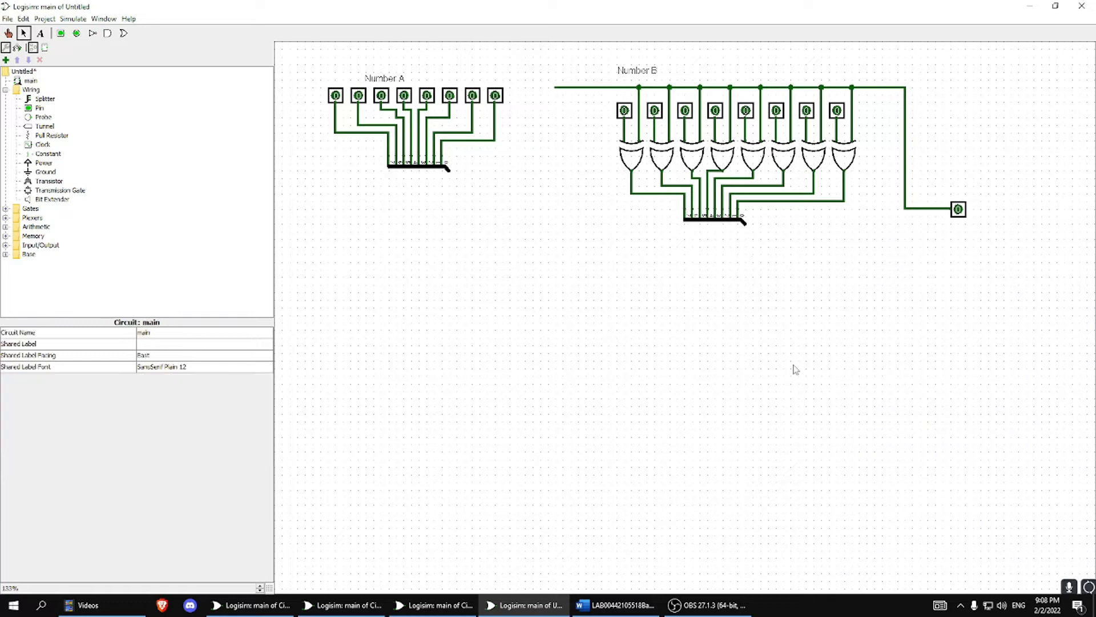
# Run a bus wire from the Number B splitter's combined end toward Number A and probe its value.
pyautogui.moveTo(744, 223); pyautogui.dragTo(524, 255)
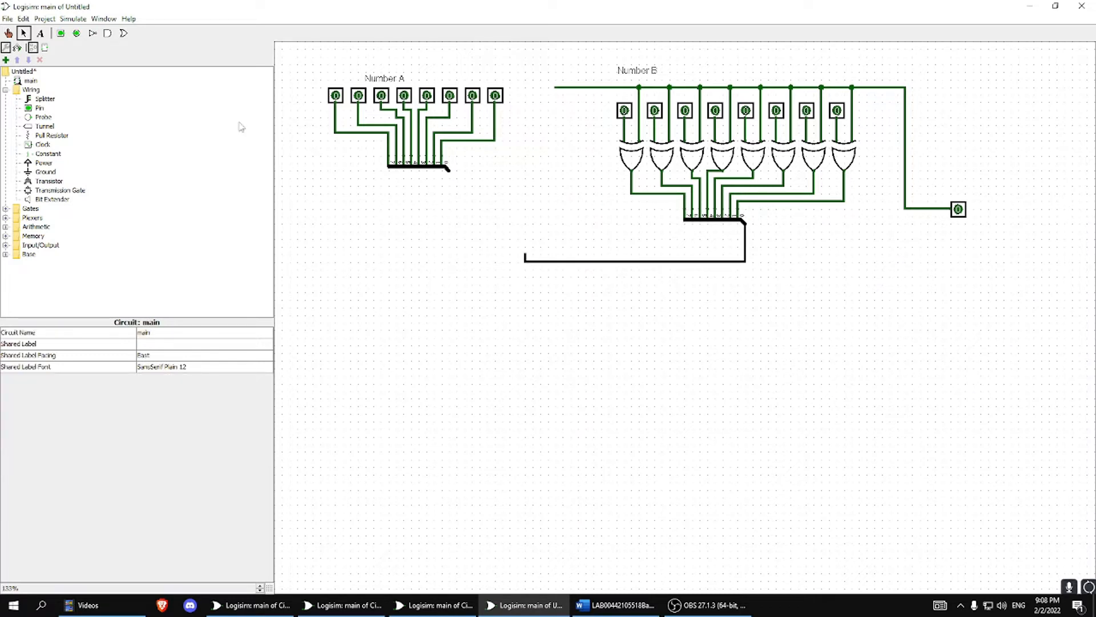
pyautogui.click(8, 33)
pyautogui.click(549, 263)
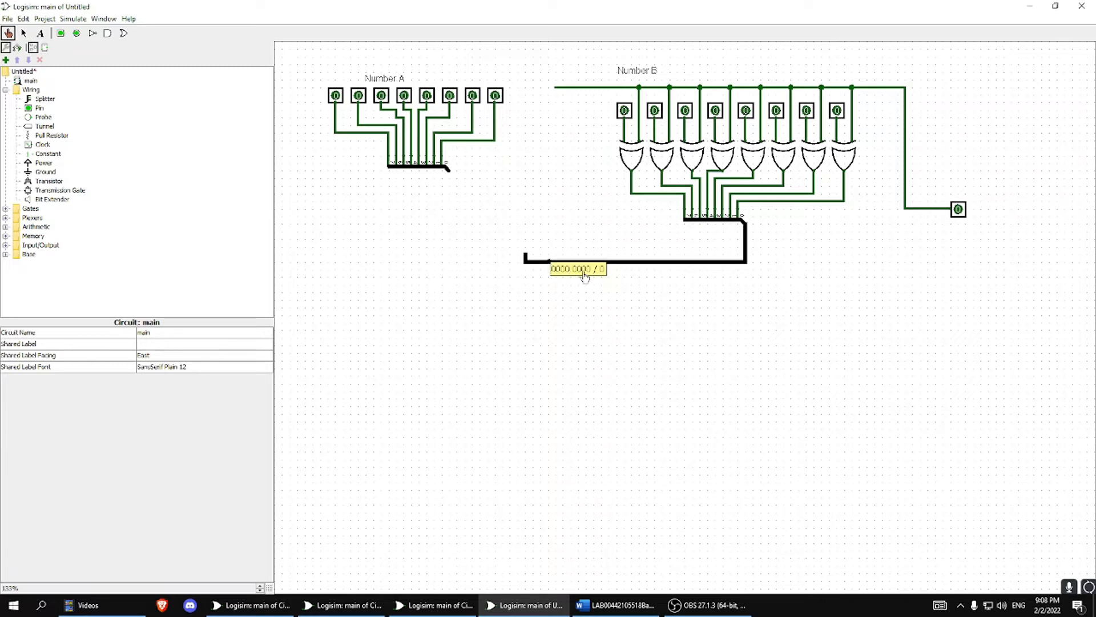
# Set the seventh Number B pin and the control pin to 1, probing the Number B bus after each change.
pyautogui.click(8, 33)
pyautogui.click(806, 111)
pyautogui.click(599, 263)
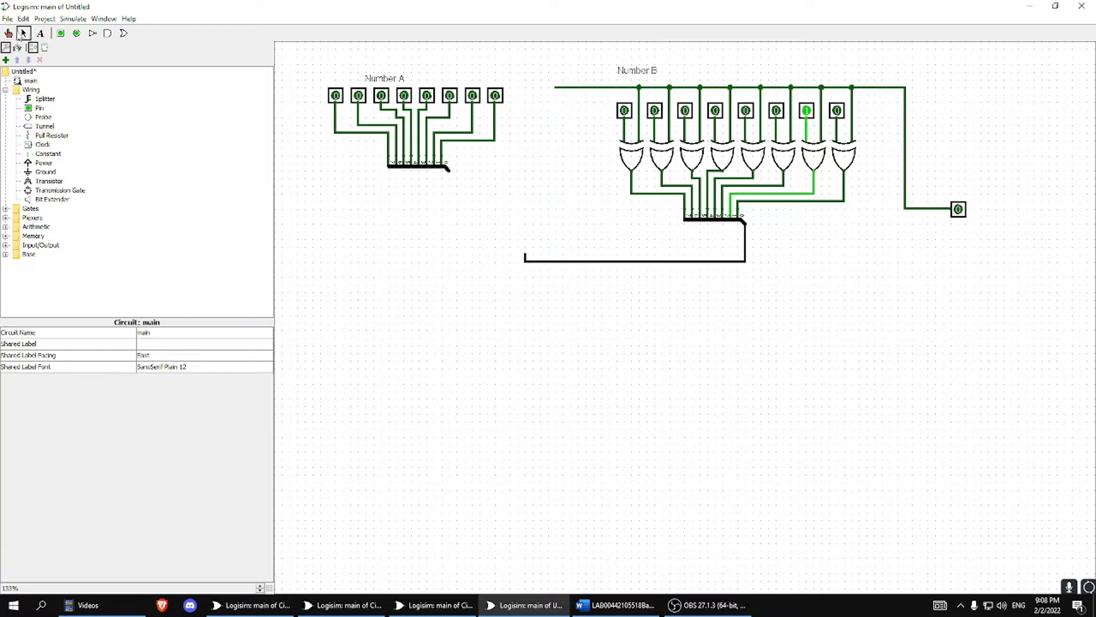
pyautogui.click(608, 263)
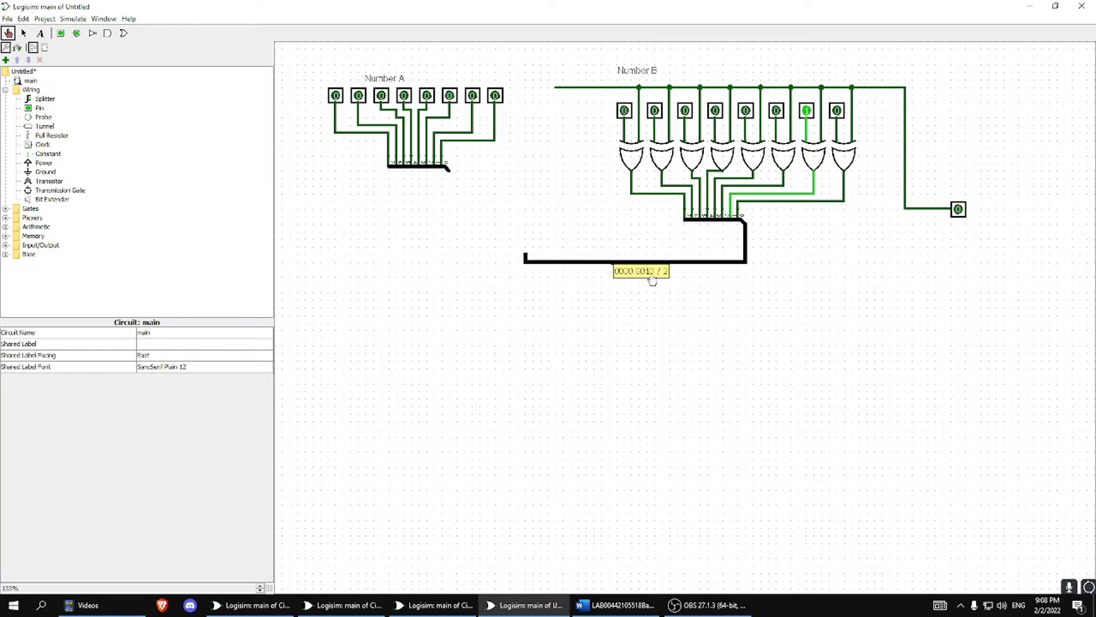
pyautogui.click(958, 209)
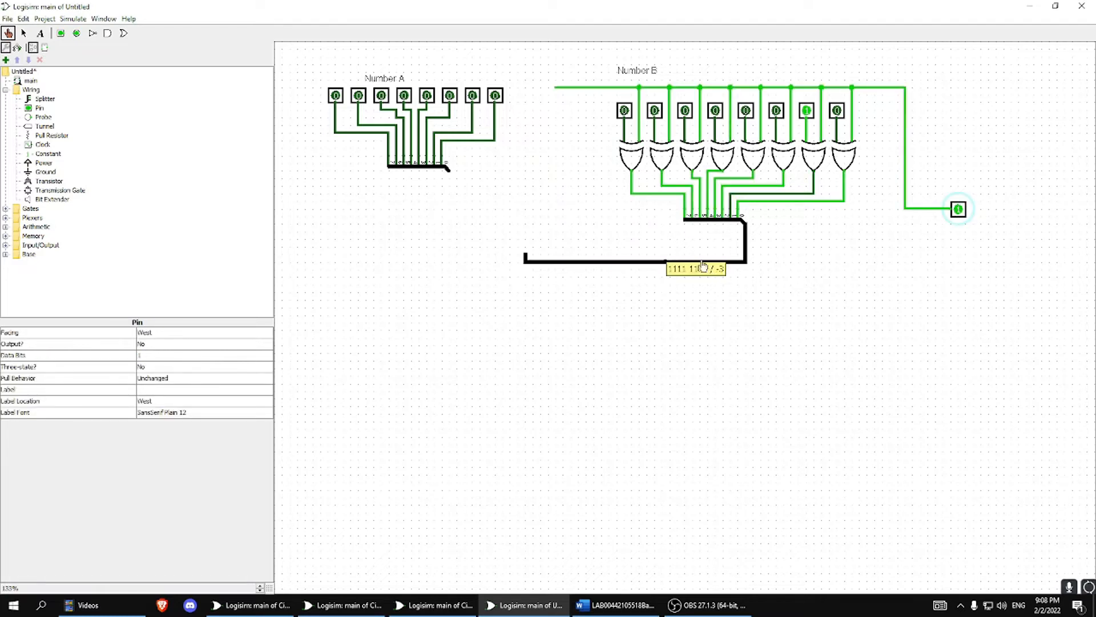
pyautogui.click(619, 263)
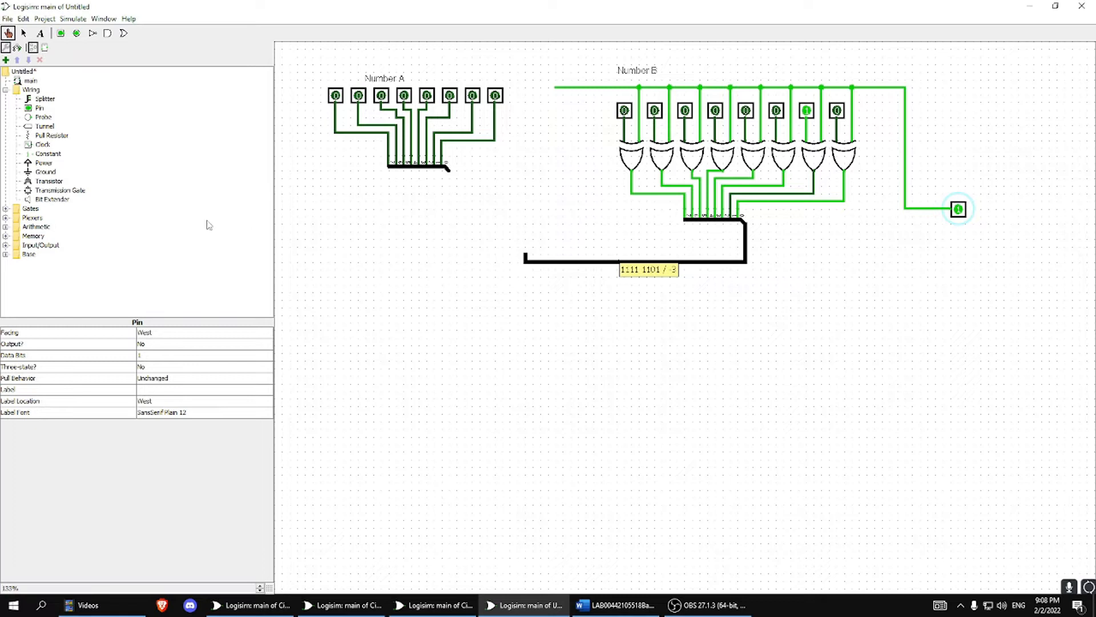
# Place an 8-bit adder below the Number A splitter and try wiring both splitter buses to its inputs.
pyautogui.click(5, 227)
pyautogui.click(41, 235)
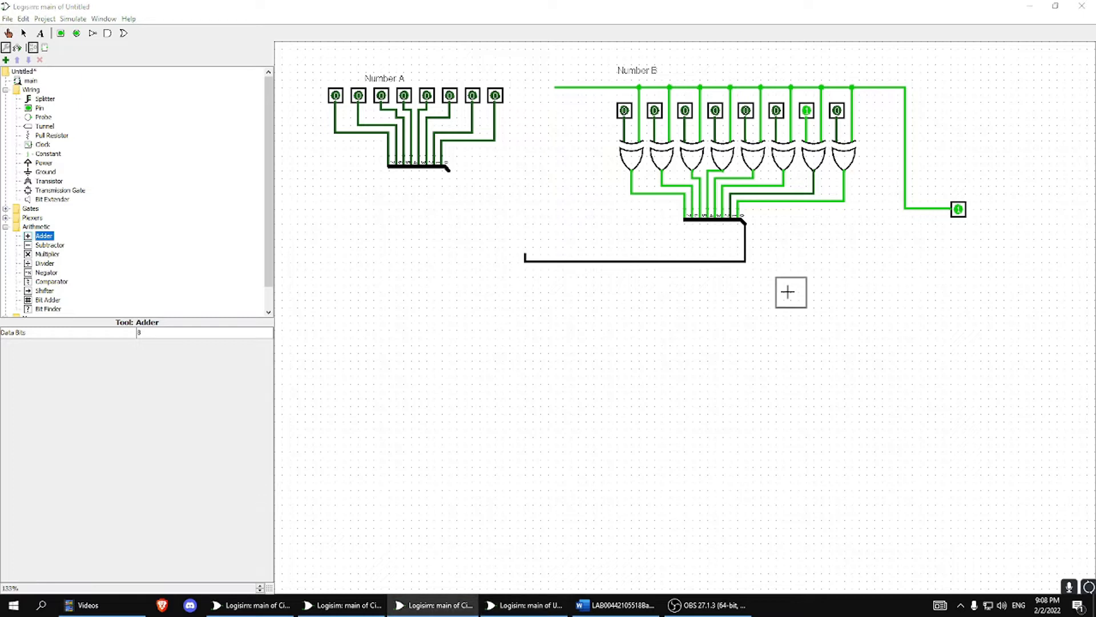
pyautogui.click(472, 293)
pyautogui.moveTo(525, 255)
pyautogui.mouseDown()
pyautogui.moveTo(449, 276)
pyautogui.moveTo(446, 293)
pyautogui.moveTo(449, 278)
pyautogui.mouseUp()
pyautogui.moveTo(449, 170); pyautogui.dragTo(557, 292)
pyautogui.moveTo(472, 255); pyautogui.dragTo(465, 277)
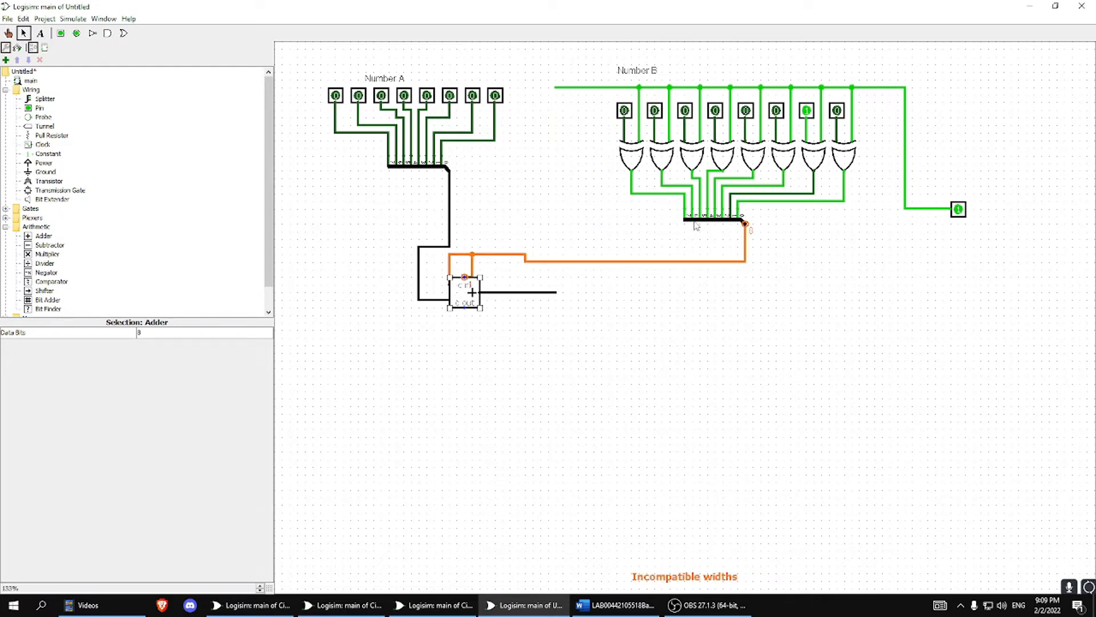
# Undo the adder, its wiring and the Number B bus, back to before the splitter was moved onto the XOR output wires.
pyautogui.hotkey('ctrl', 'z')
pyautogui.hotkey('ctrl', 'z')
pyautogui.hotkey('ctrl', 'z')
pyautogui.hotkey('ctrl', 'z')
pyautogui.hotkey('ctrl', 'z')
pyautogui.hotkey('ctrl', 'z')
pyautogui.hotkey('ctrl', 'z')
pyautogui.hotkey('ctrl', 'z')
pyautogui.hotkey('ctrl', 'z')
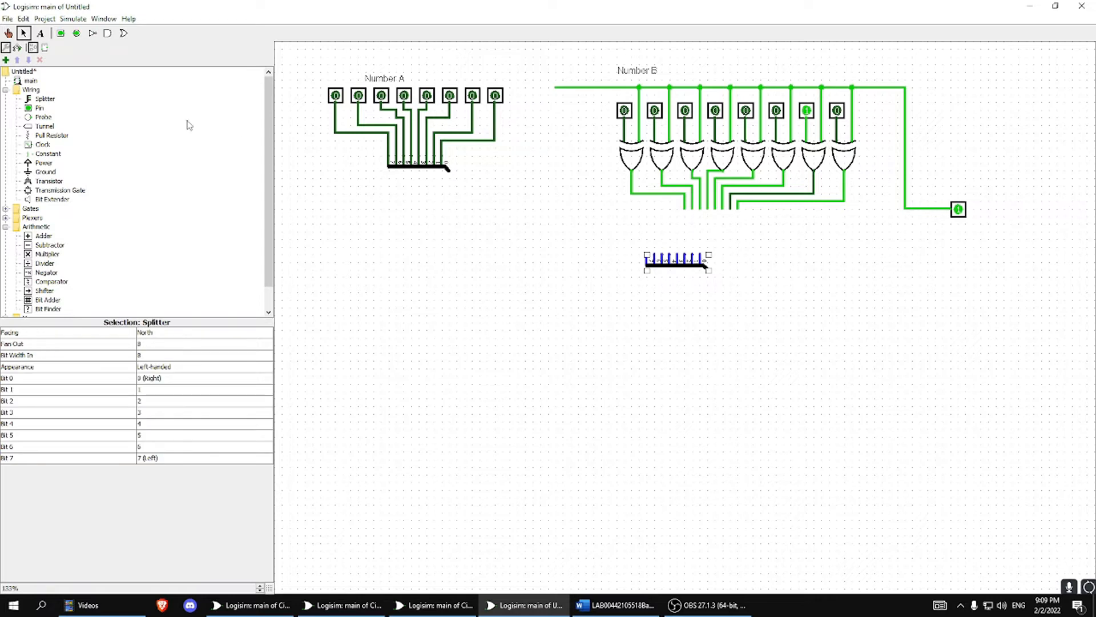
pyautogui.hotkey('alt', 'Tab')
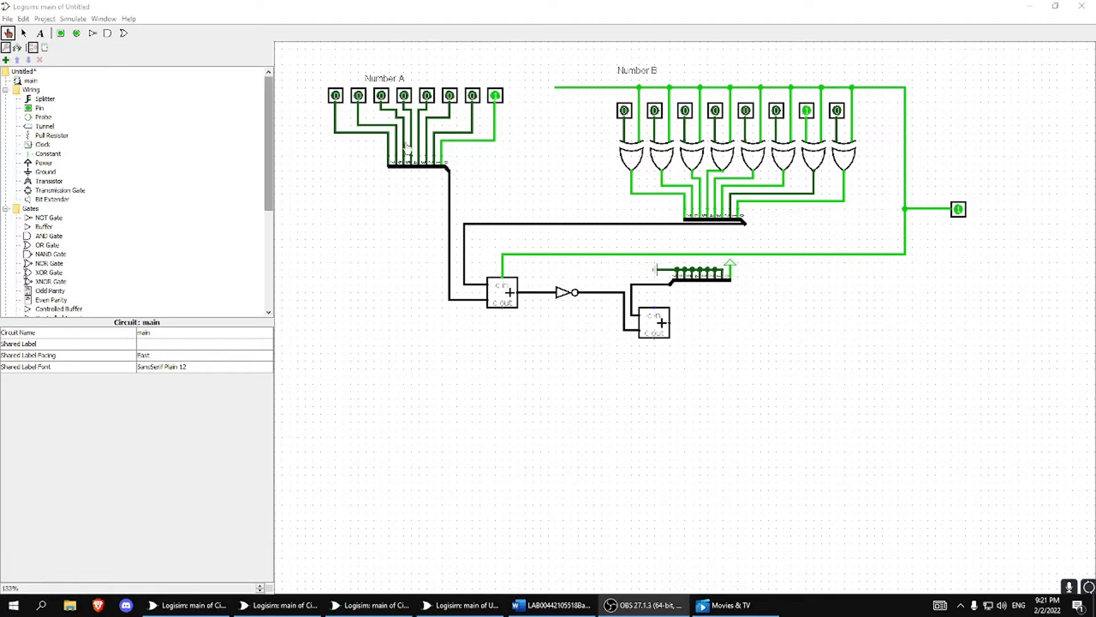
# Open the Library Reference documentation, expand the Wiring, Gates and Plexers libraries, and read the Multiplexer page.
pyautogui.click(128, 18)
pyautogui.click(164, 58)
pyautogui.moveTo(190, 19); pyautogui.dragTo(376, 66)
pyautogui.click(209, 133)
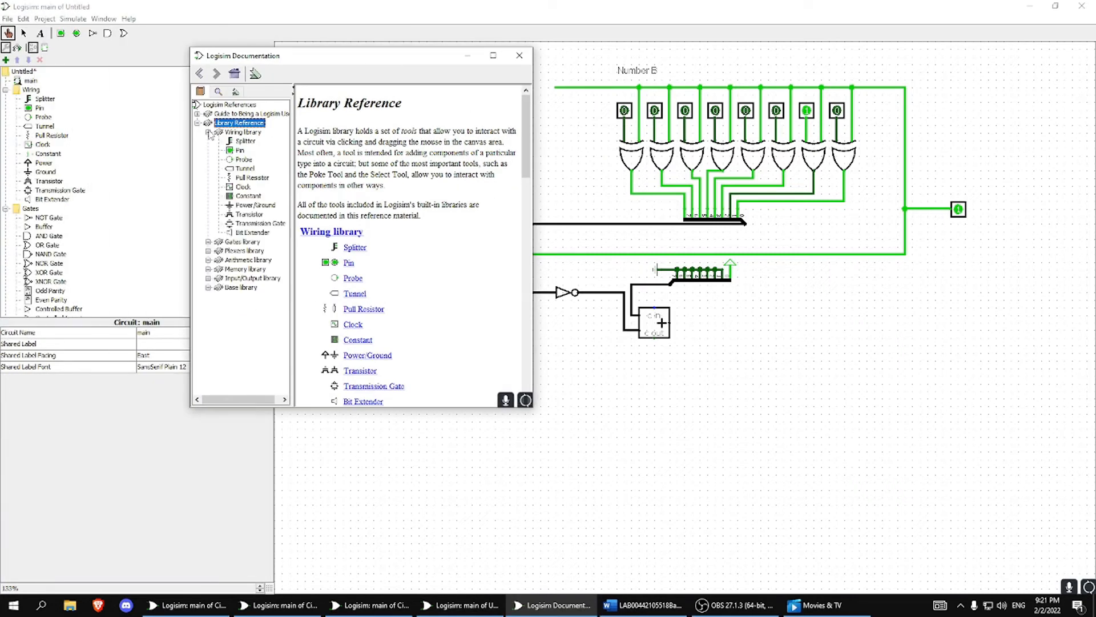
pyautogui.click(209, 242)
pyautogui.click(209, 296)
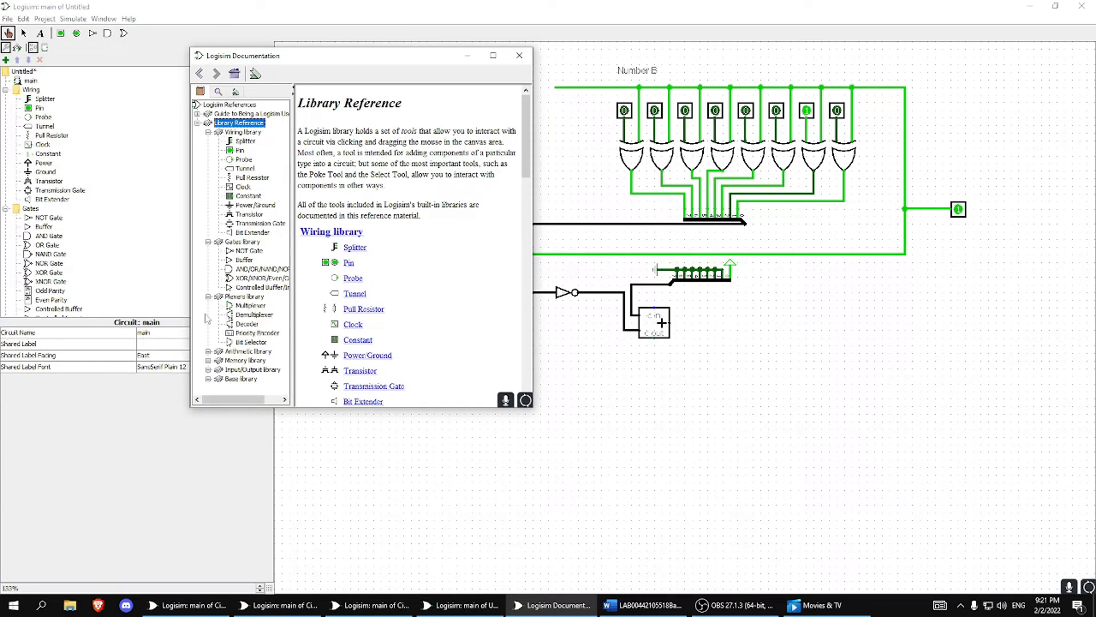
pyautogui.click(250, 306)
pyautogui.scroll(-10, 414, 315)
pyautogui.scroll(7, 409, 327)
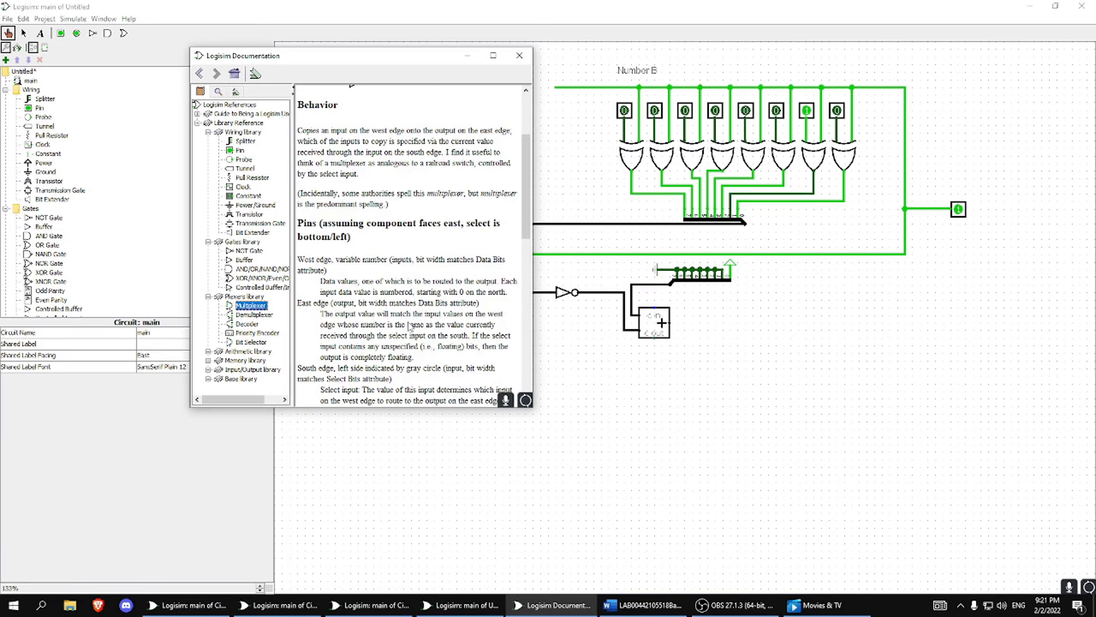
# Look up the Adder, Power/Ground and Tunnel reference pages, and close the documentation.
pyautogui.click(208, 351)
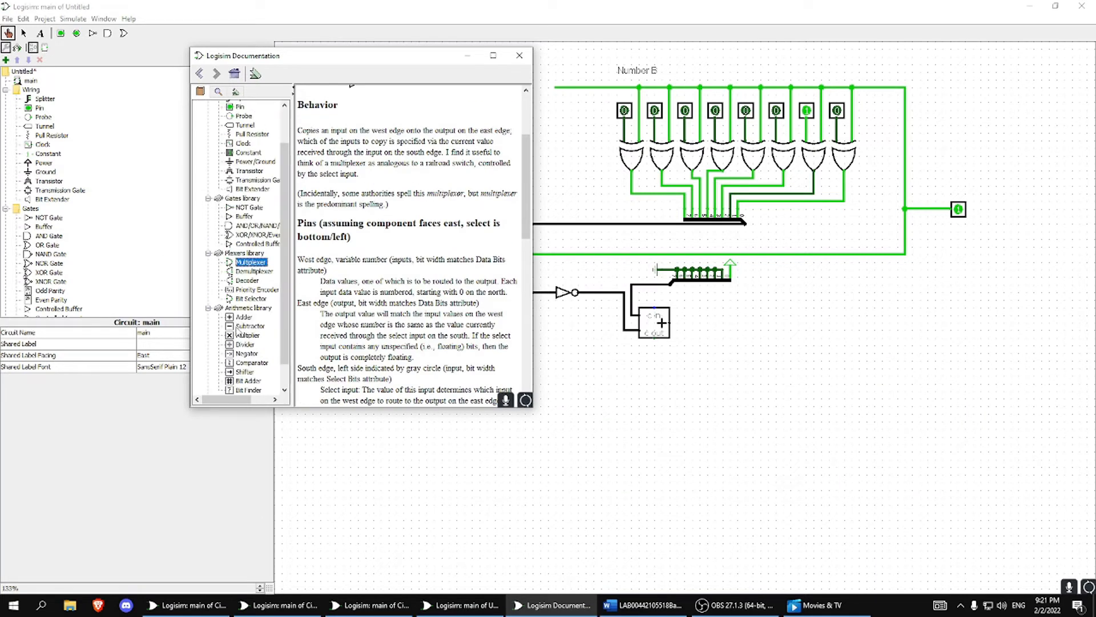
pyautogui.click(244, 317)
pyautogui.scroll(2, 240, 177)
pyautogui.click(244, 169)
pyautogui.click(251, 205)
pyautogui.click(244, 169)
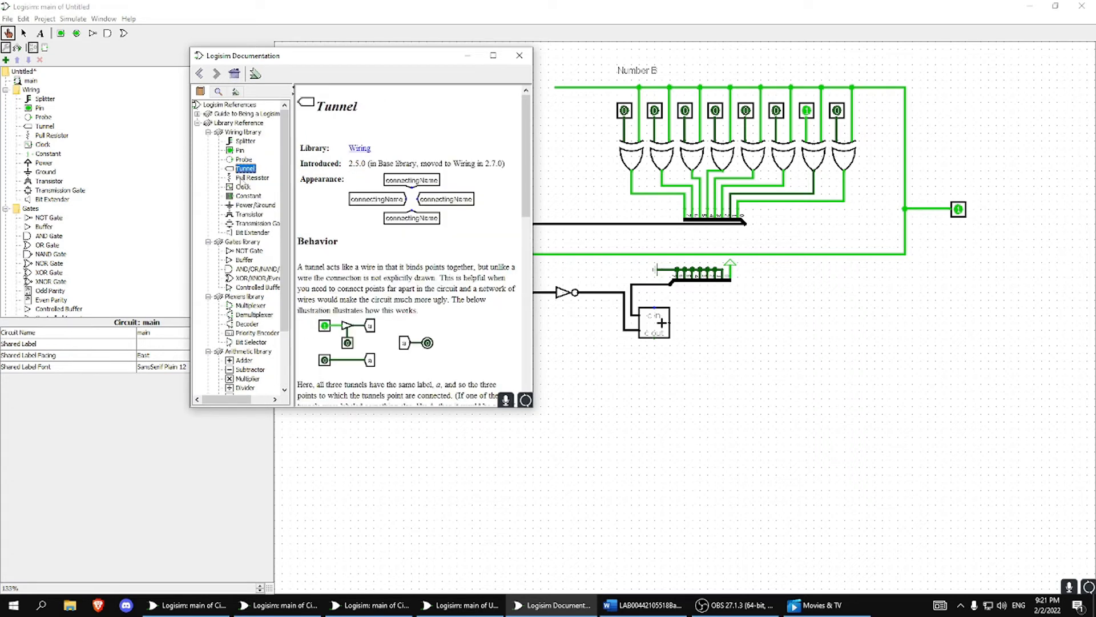
pyautogui.click(517, 54)
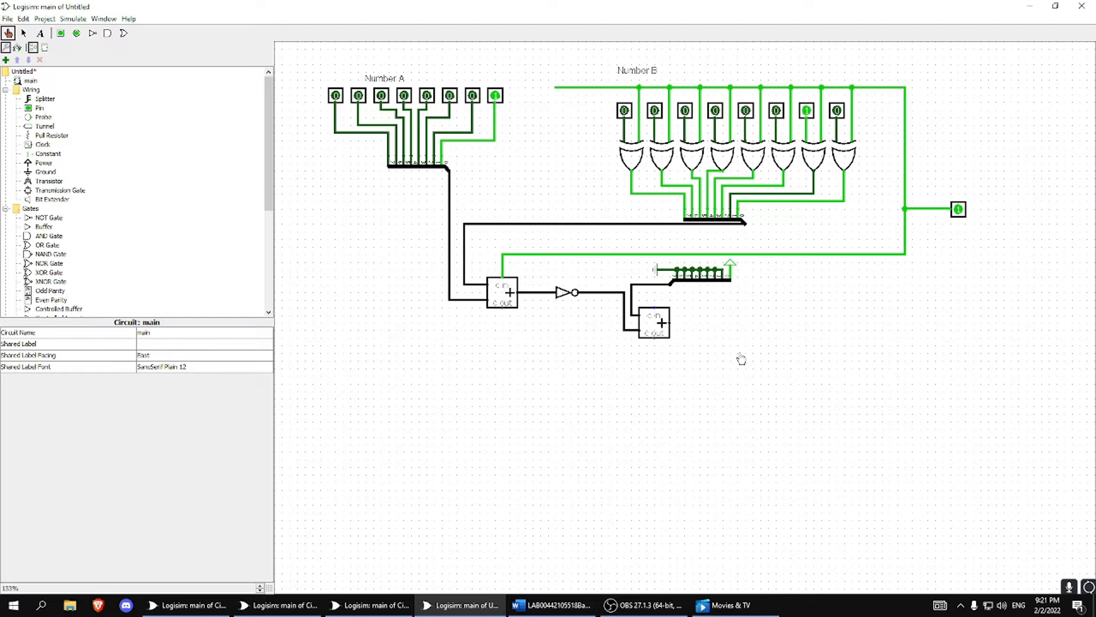
# Probe the Number A and Number B buses feeding the first adder to compare their values.
pyautogui.click(482, 227)
pyautogui.click(450, 234)
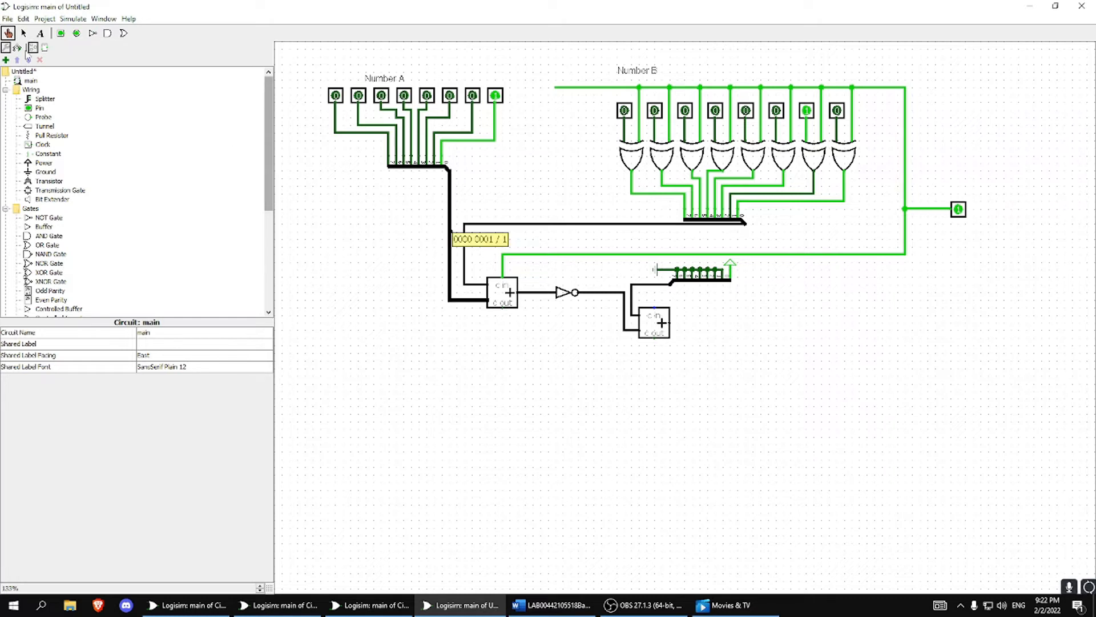
pyautogui.click(489, 220)
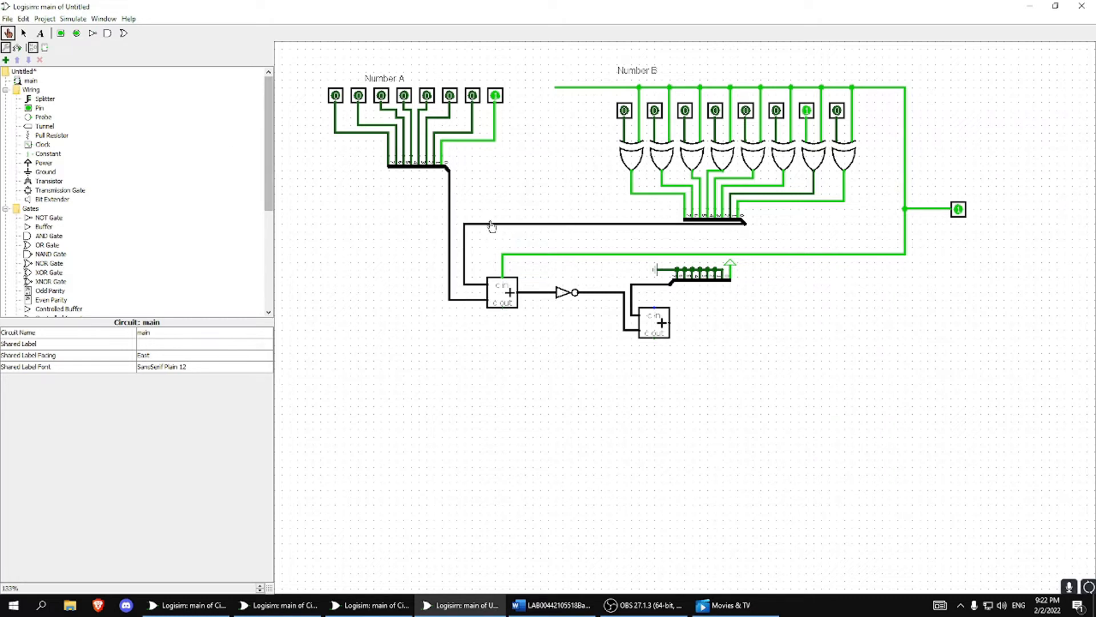
pyautogui.click(479, 228)
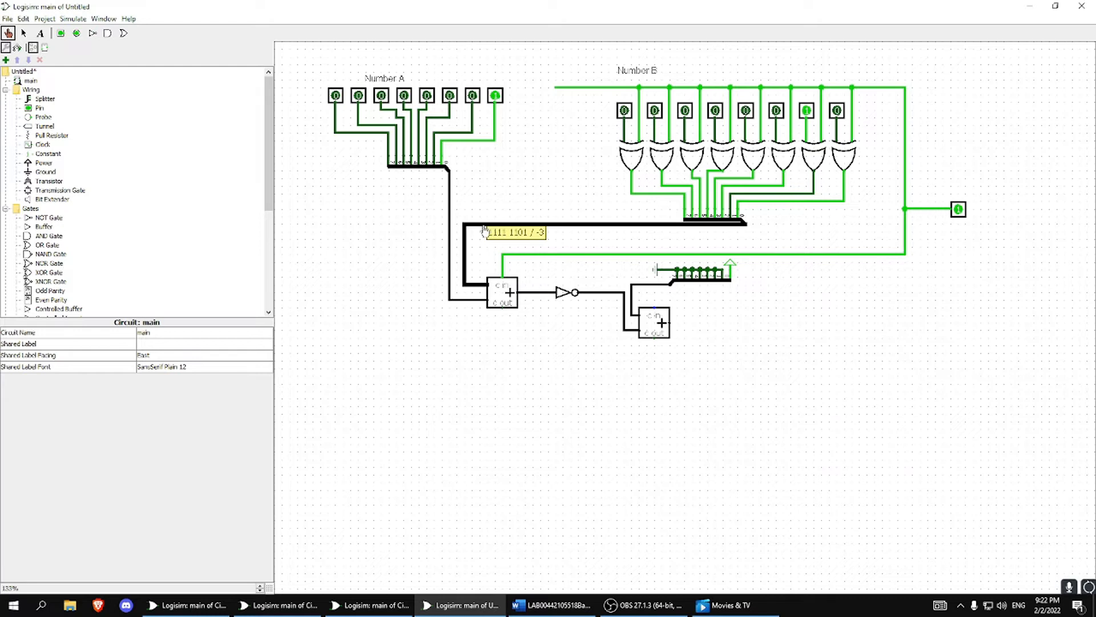
pyautogui.click(447, 253)
pyautogui.click(489, 224)
pyautogui.click(449, 246)
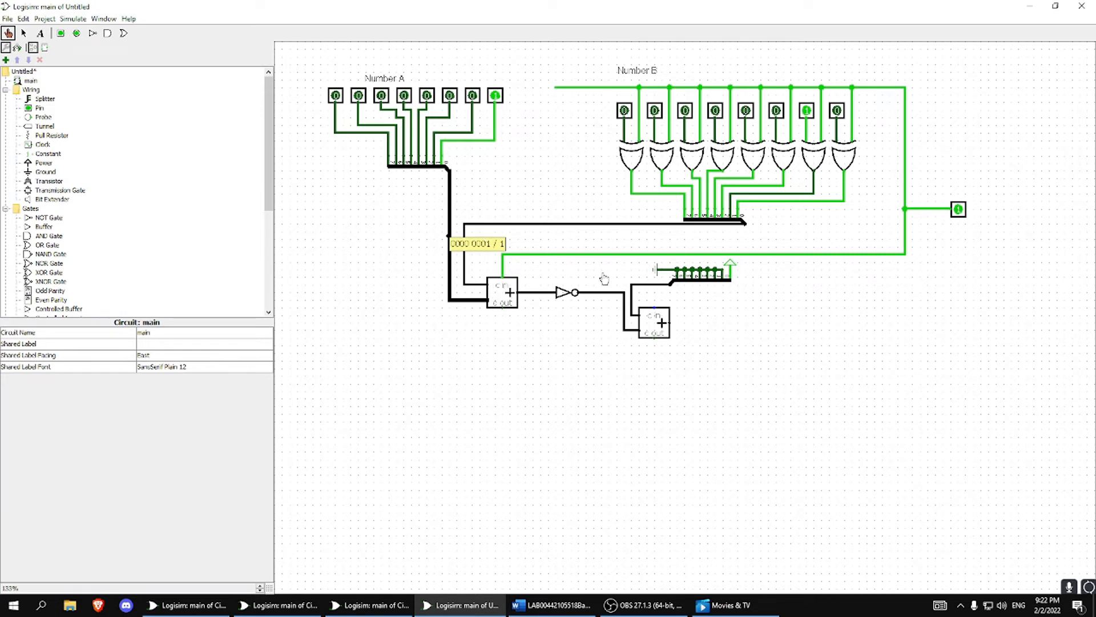
# Probe the first adder's carry-in and sum wires, the NOT gate's output, and the constant input of the second adder.
pyautogui.click(510, 254)
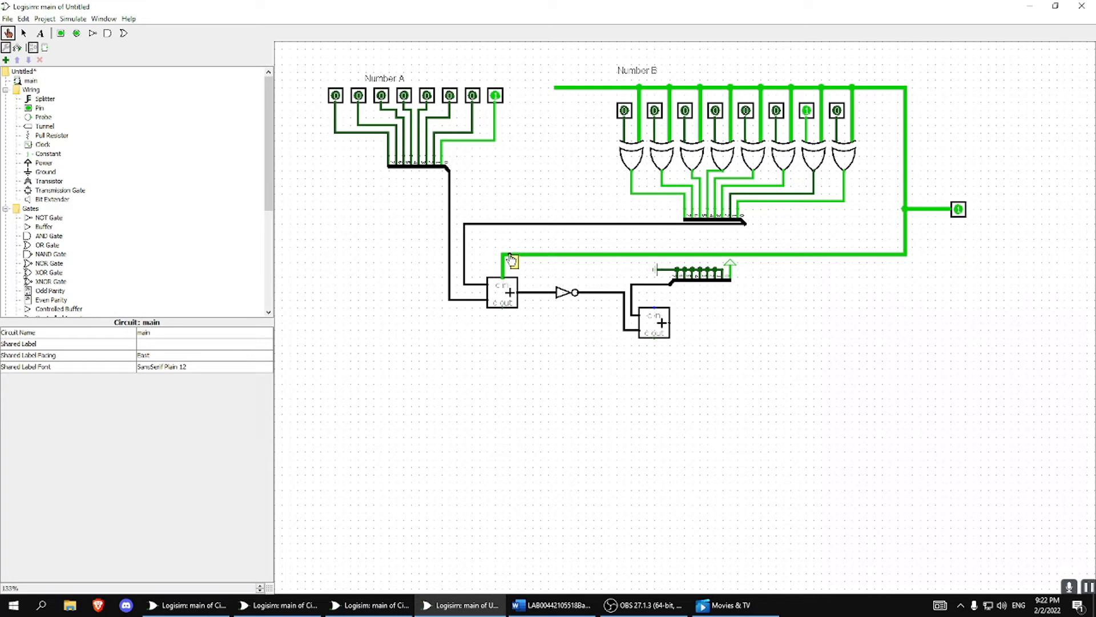
pyautogui.click(541, 293)
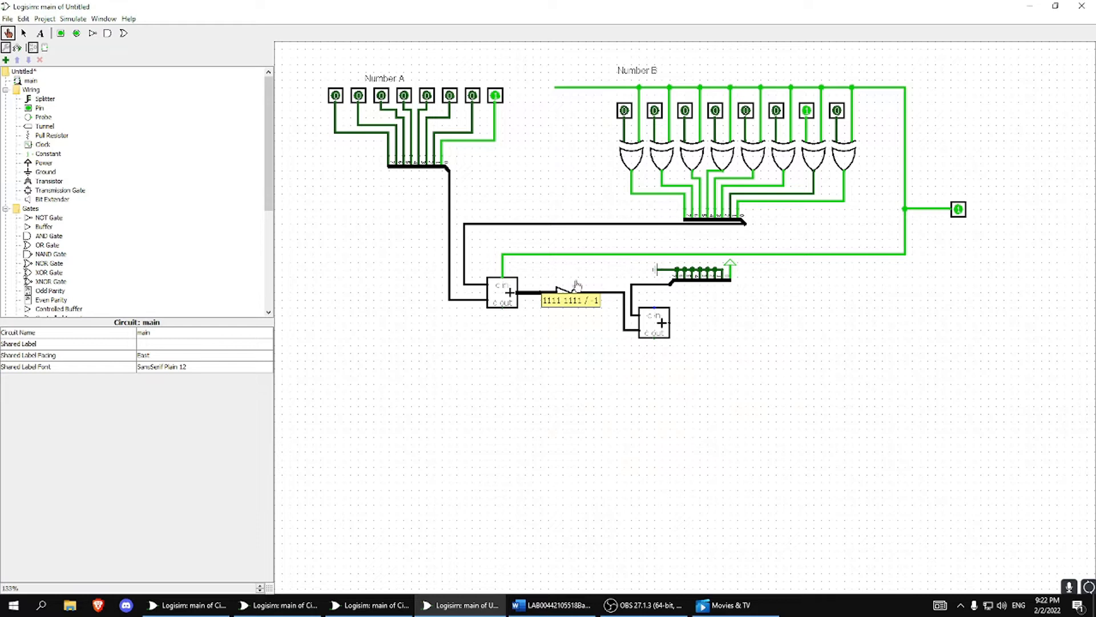
pyautogui.click(610, 294)
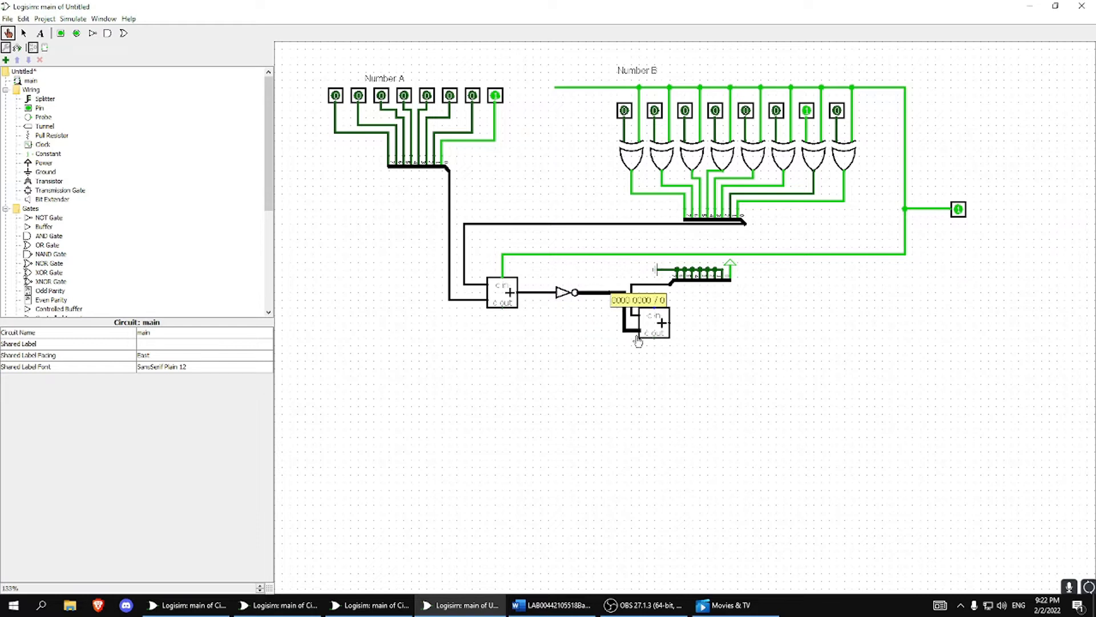
pyautogui.click(538, 293)
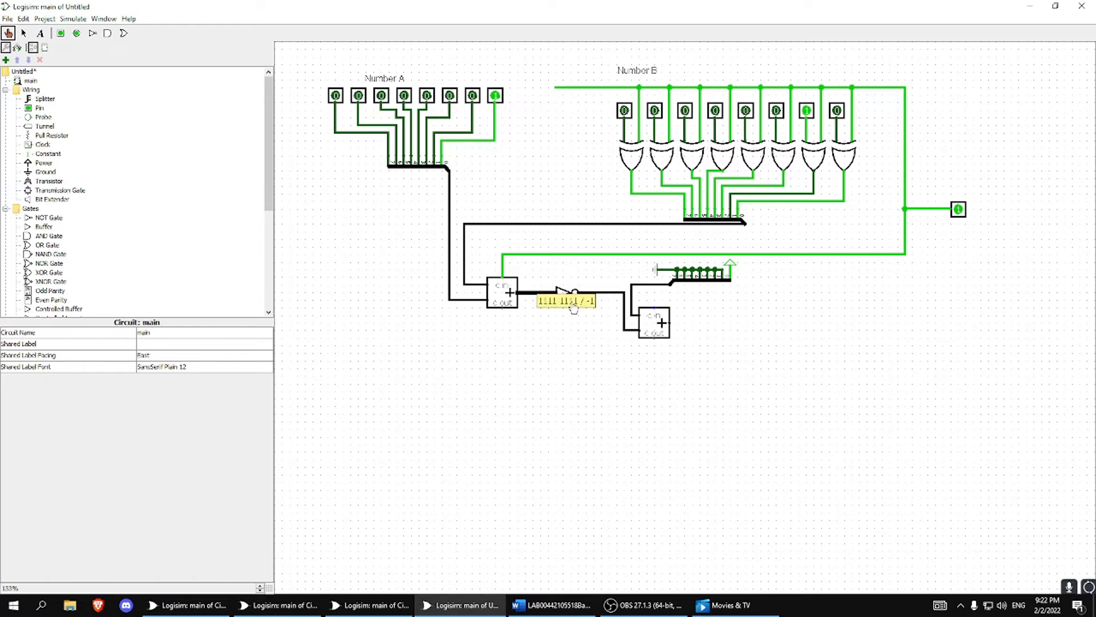
pyautogui.click(604, 293)
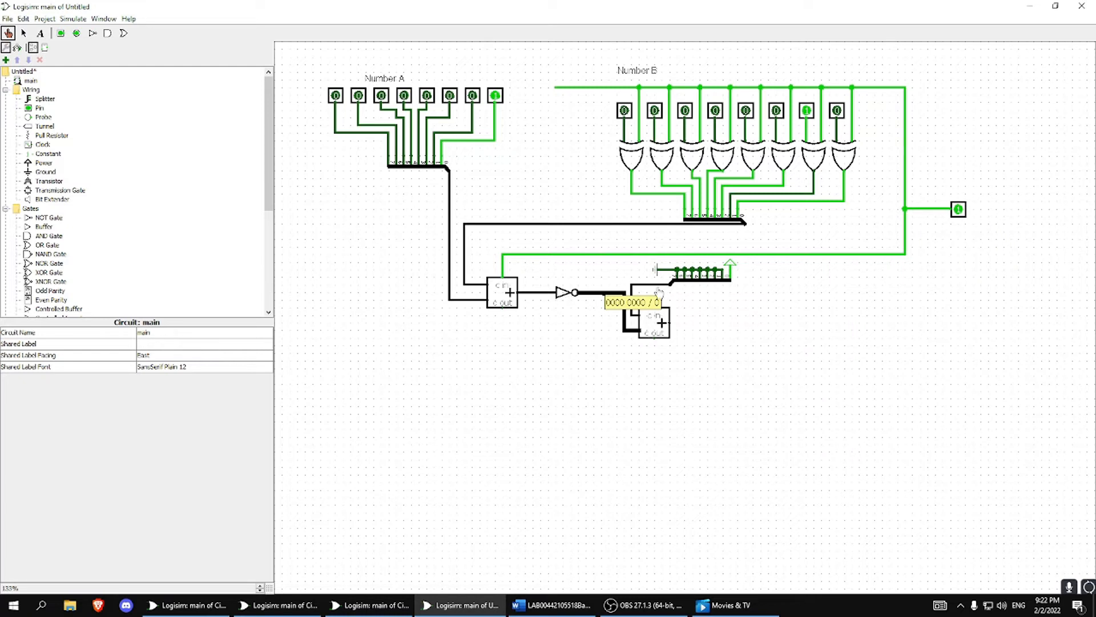
pyautogui.click(643, 284)
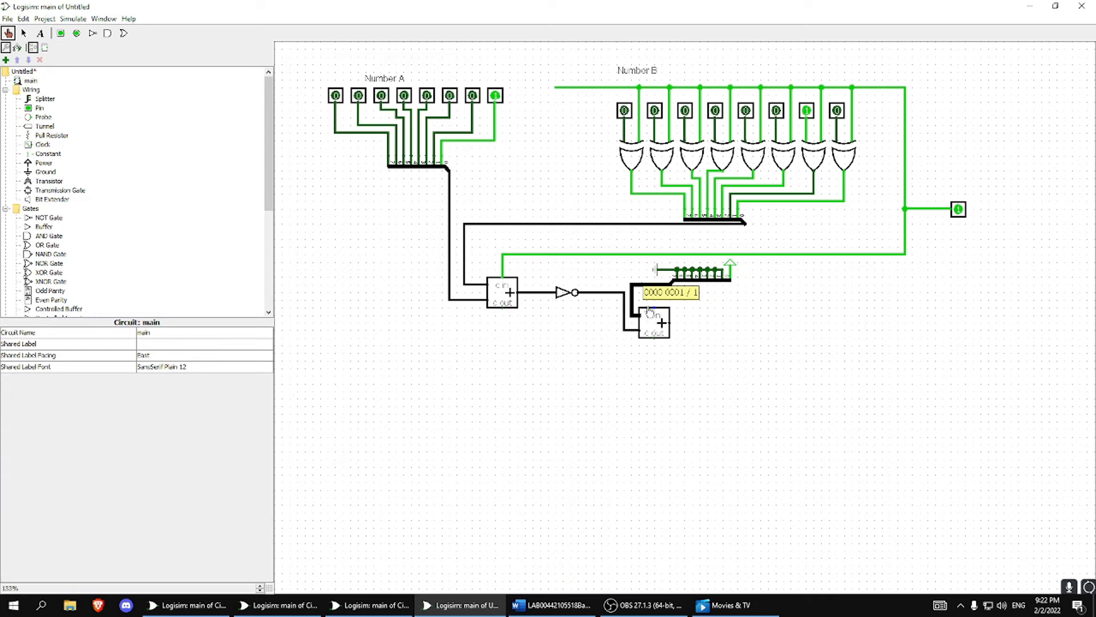
pyautogui.click(746, 319)
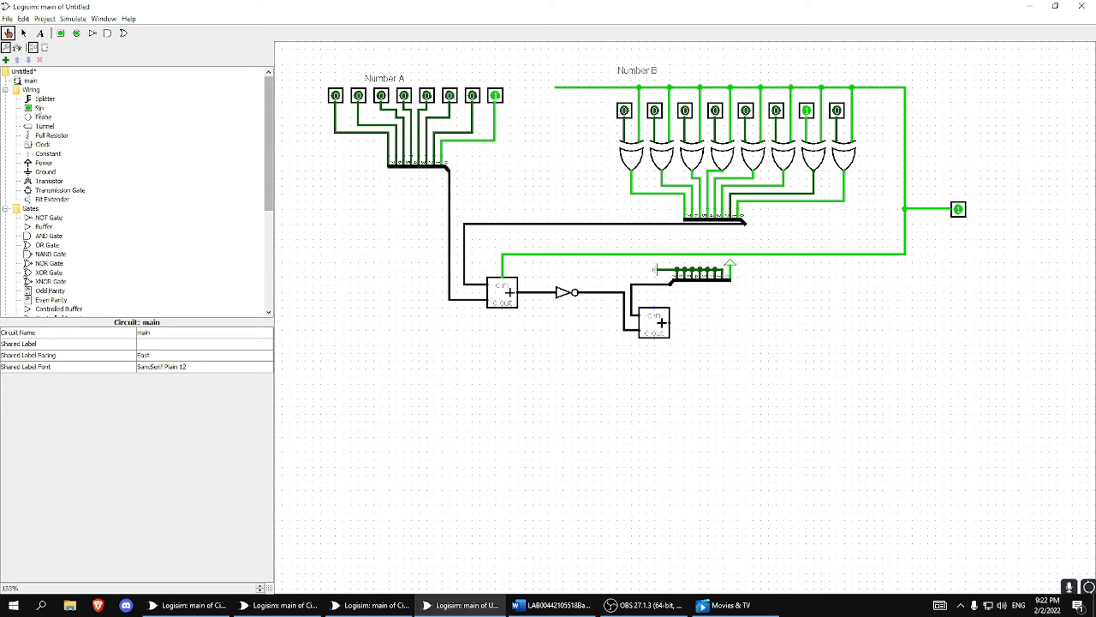
# Route the second adder's sum and a branch of the first adder's sum down to adjacent ends, undoing a trial wire from the first adder's carry-out.
pyautogui.click(24, 33)
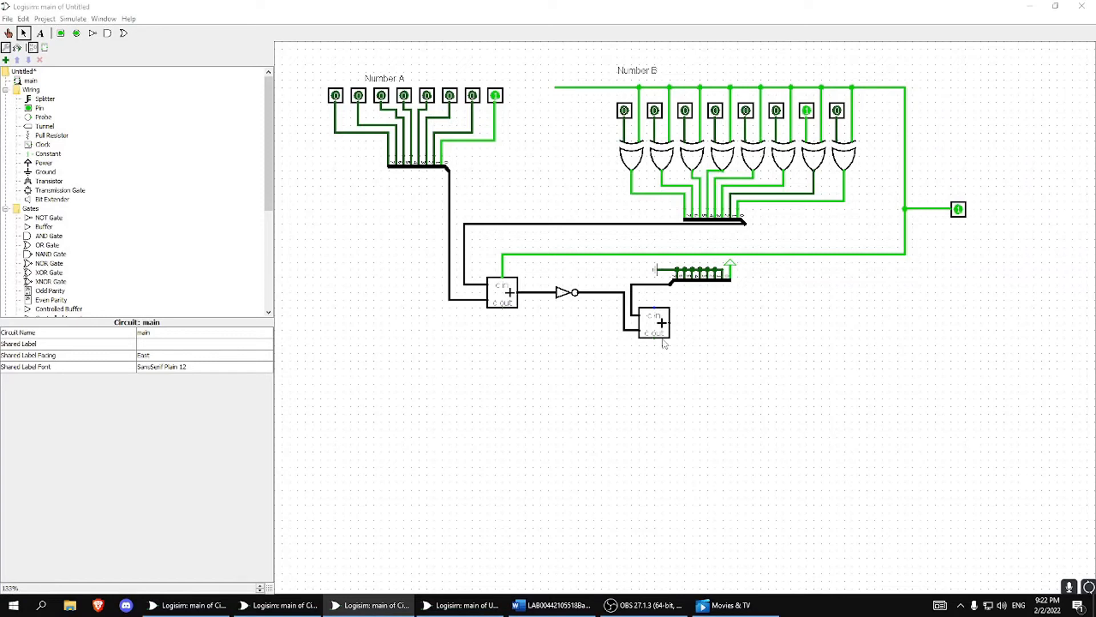
pyautogui.moveTo(670, 323)
pyautogui.mouseDown()
pyautogui.moveTo(607, 414)
pyautogui.moveTo(726, 321)
pyautogui.moveTo(740, 360)
pyautogui.moveTo(700, 394)
pyautogui.moveTo(614, 397)
pyautogui.moveTo(738, 388)
pyautogui.moveTo(601, 412)
pyautogui.mouseUp()
pyautogui.moveTo(502, 307); pyautogui.dragTo(578, 414)
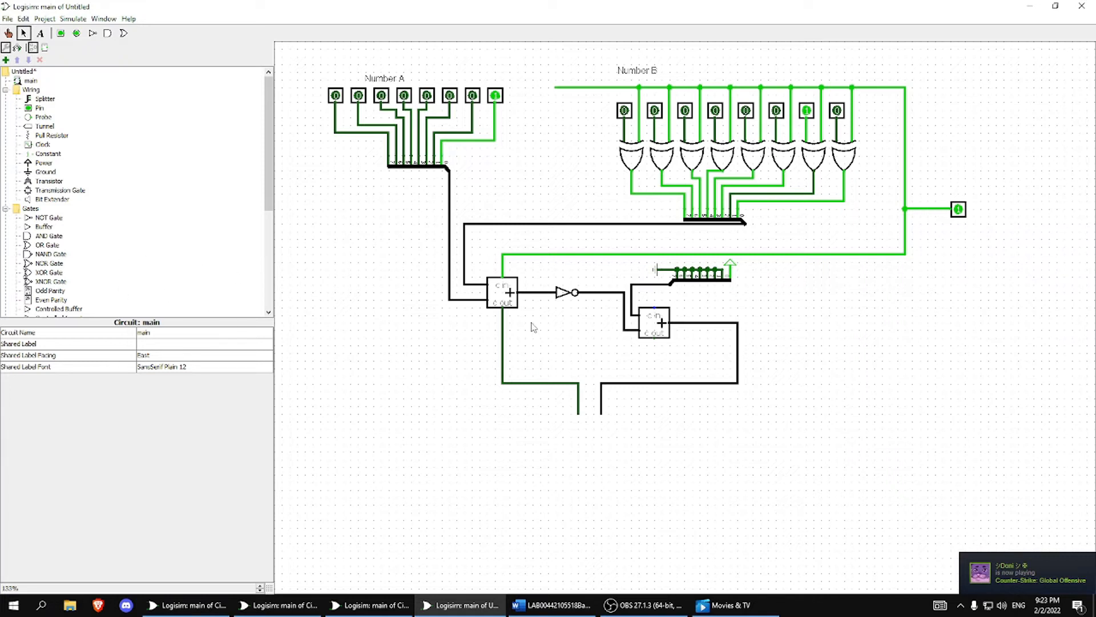
pyautogui.hotkey('ctrl', 'z')
pyautogui.hotkey('ctrl', 'z')
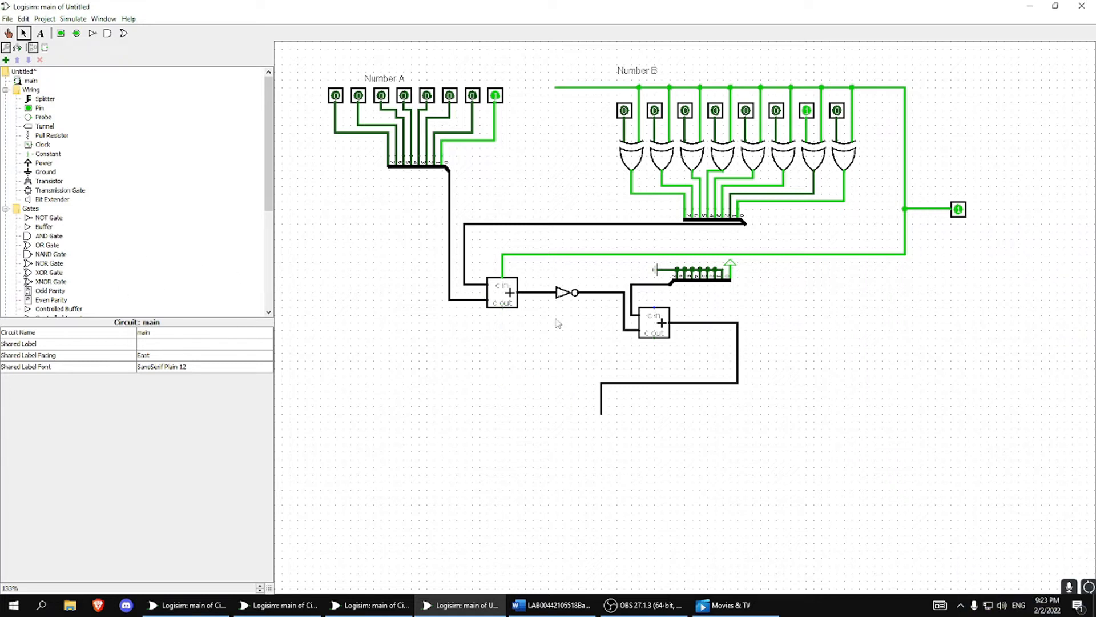
pyautogui.moveTo(532, 292); pyautogui.dragTo(578, 414)
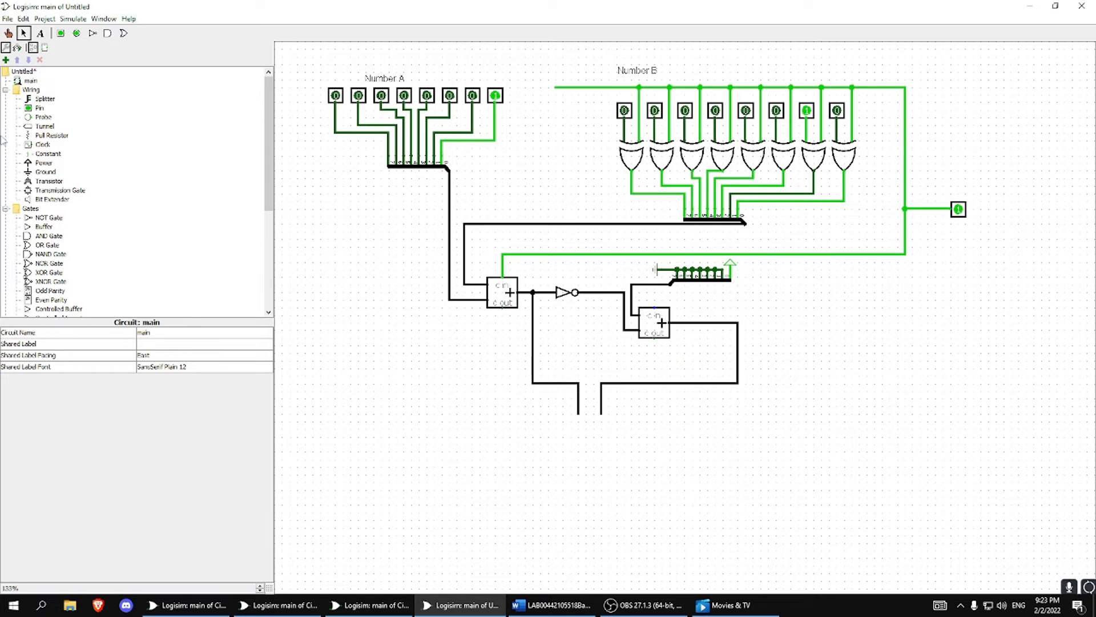
# Place a multiplexer below the two bus ends, facing South with 8 data bits.
pyautogui.scroll(-5, 65, 266)
pyautogui.click(50, 198)
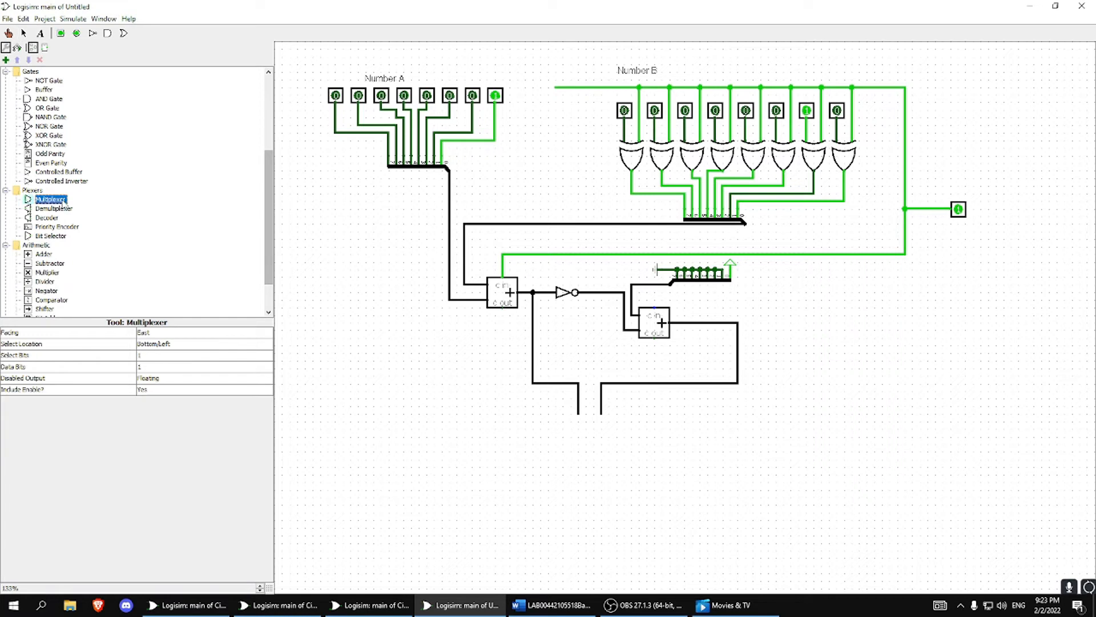
pyautogui.click(611, 443)
pyautogui.click(143, 334)
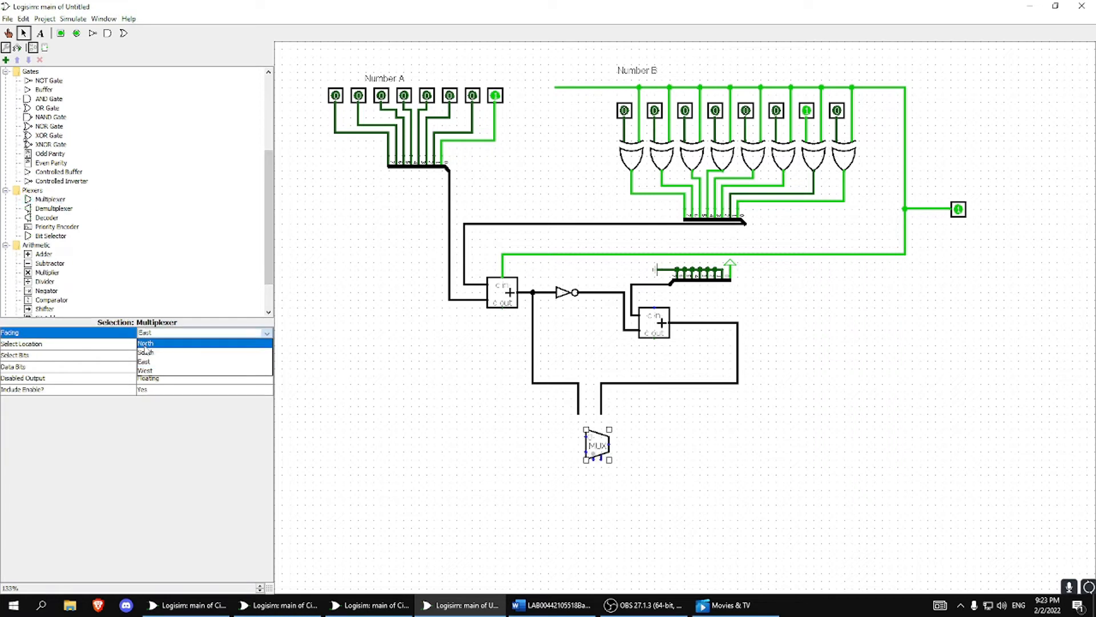
pyautogui.click(151, 358)
pyautogui.click(151, 358)
pyautogui.click(150, 366)
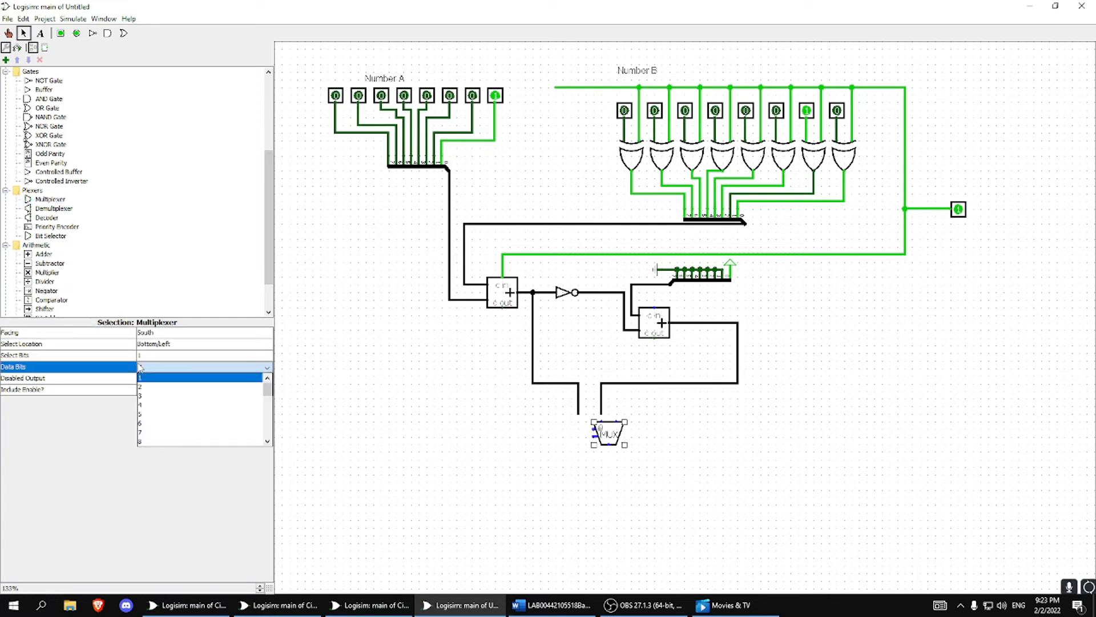
pyautogui.click(148, 442)
# Align the multiplexer under the two bus ends so both data inputs connect to the adders' sums.
pyautogui.moveTo(618, 433); pyautogui.dragTo(603, 433)
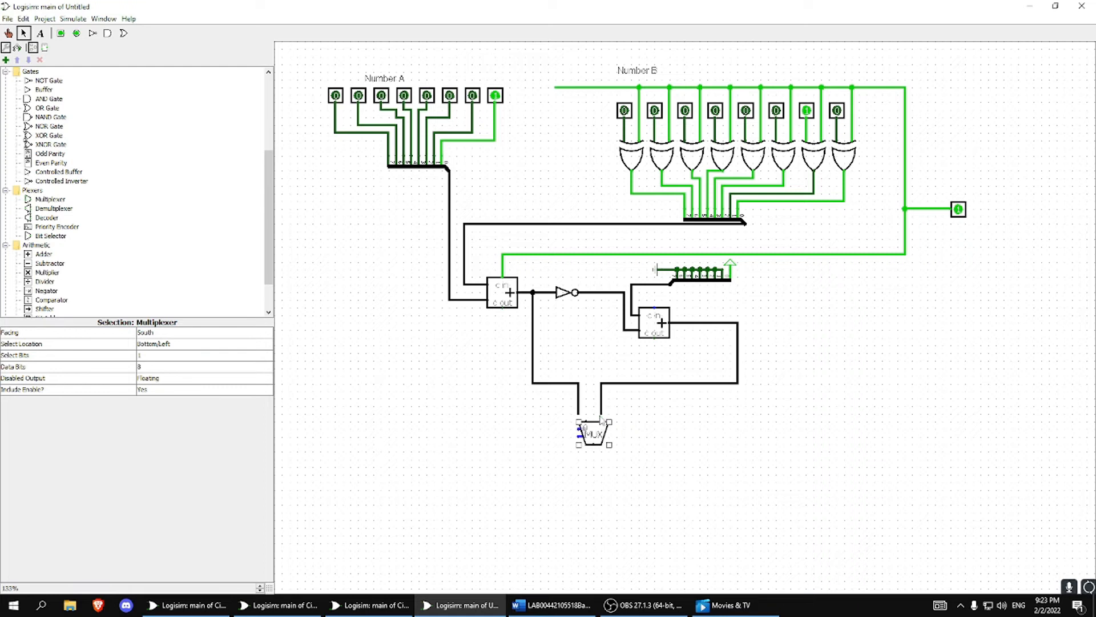
pyautogui.moveTo(589, 434); pyautogui.dragTo(586, 434)
pyautogui.click(685, 440)
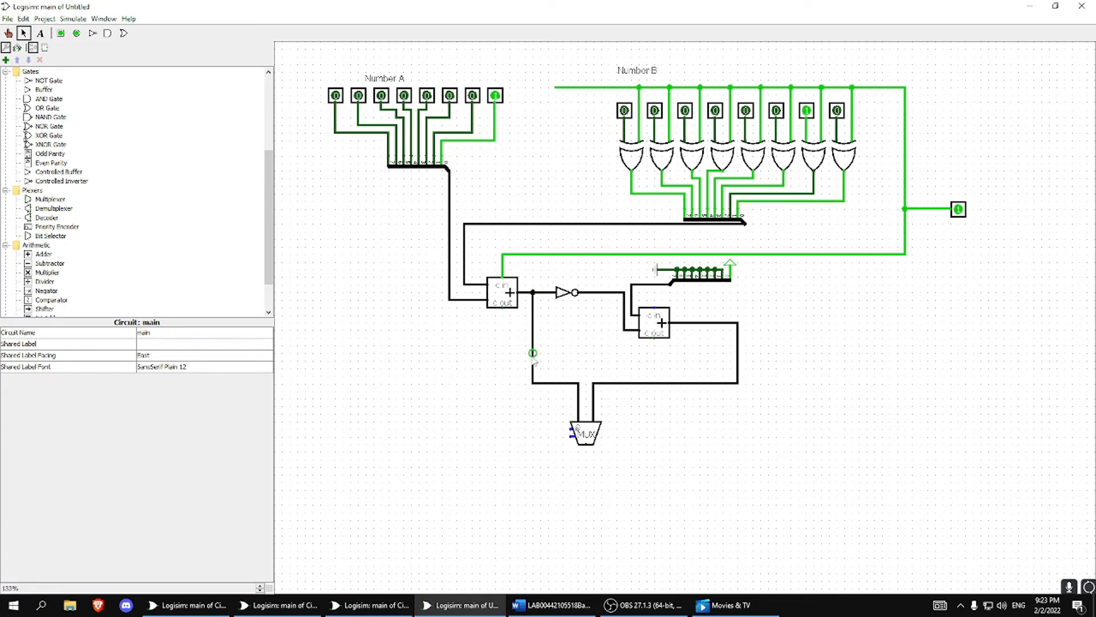
# Branch a wire from the first adder's sum away from the second adder and attach a copy of Number A's splitter to its end.
pyautogui.moveTo(533, 353); pyautogui.dragTo(389, 354)
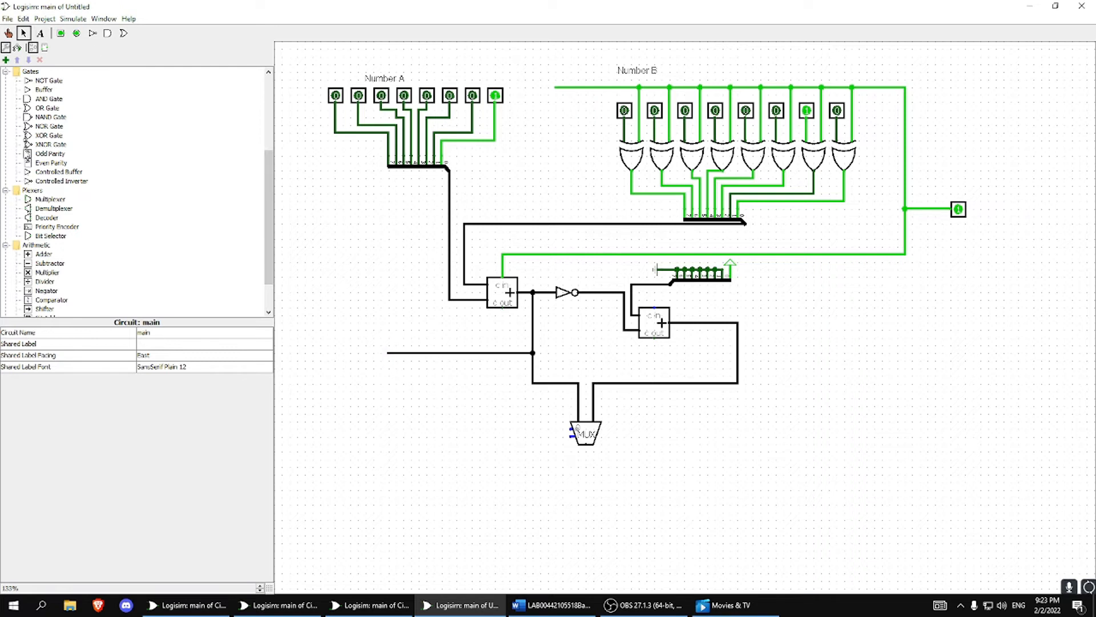
pyautogui.scroll(5, 92, 226)
pyautogui.scroll(-6, 52, 194)
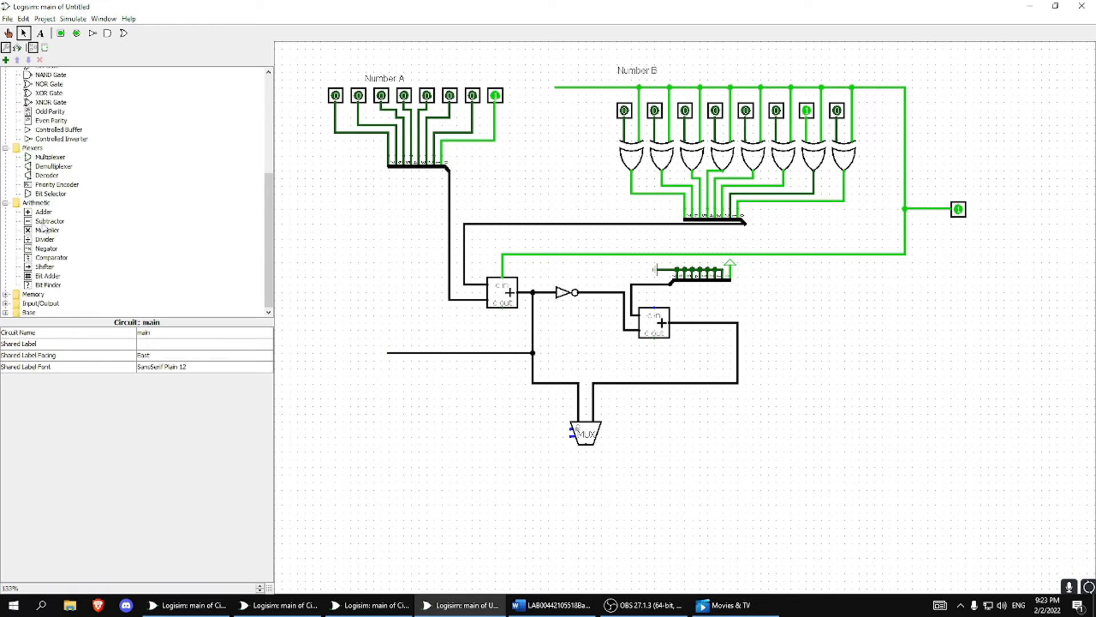
pyautogui.scroll(5, 46, 246)
pyautogui.scroll(-3, 56, 183)
pyautogui.scroll(3, 54, 211)
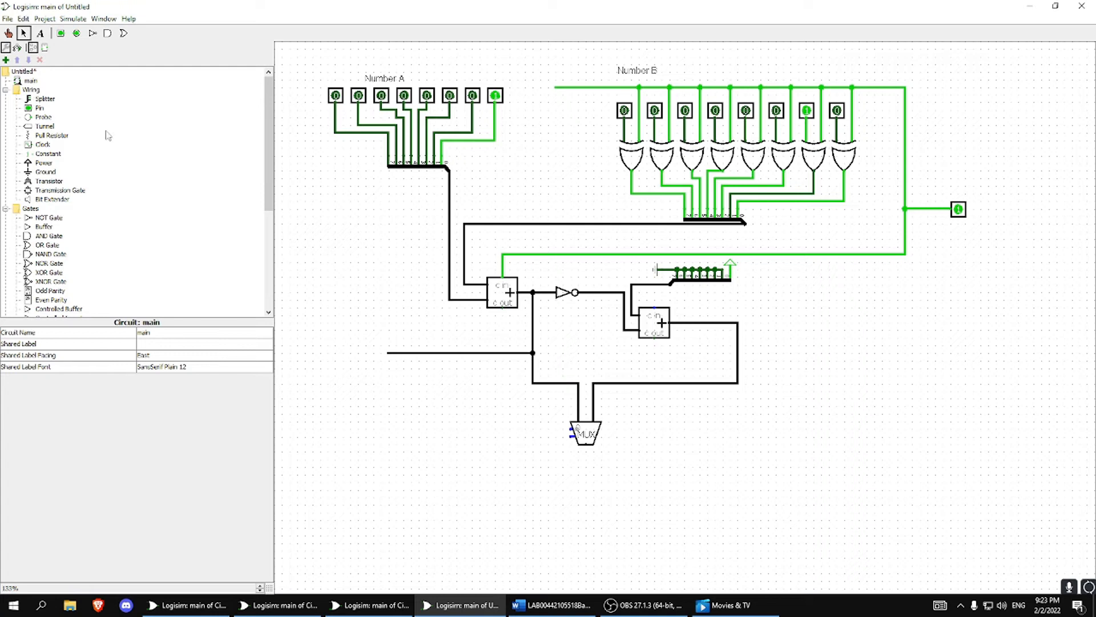
pyautogui.click(434, 171)
pyautogui.hotkey('ctrl', 'v')
pyautogui.moveTo(418, 175); pyautogui.dragTo(348, 347)
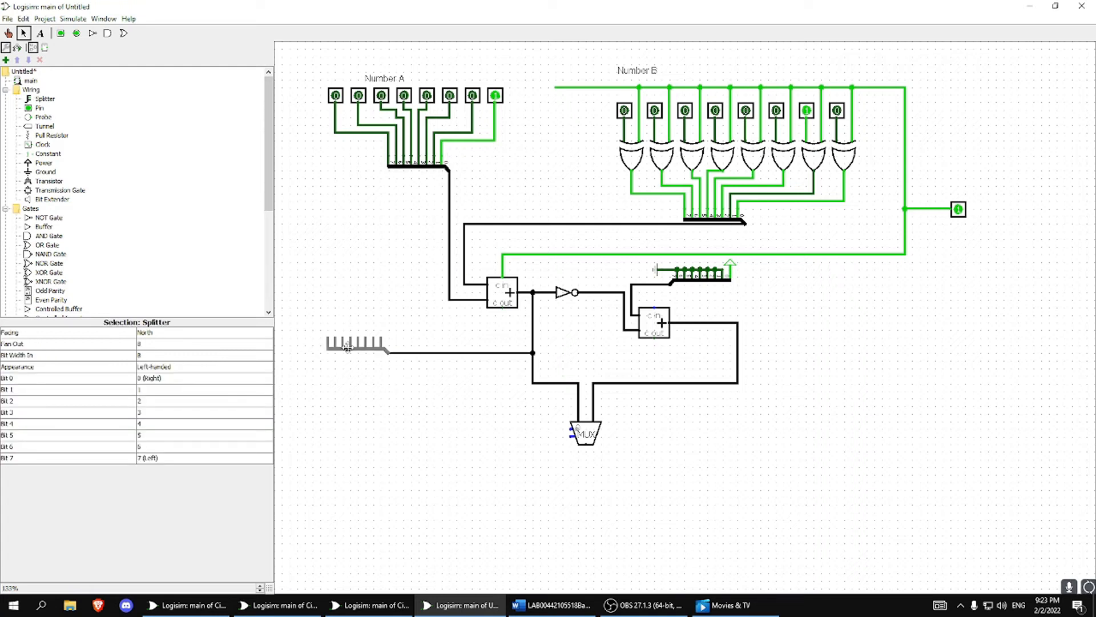
pyautogui.click(389, 380)
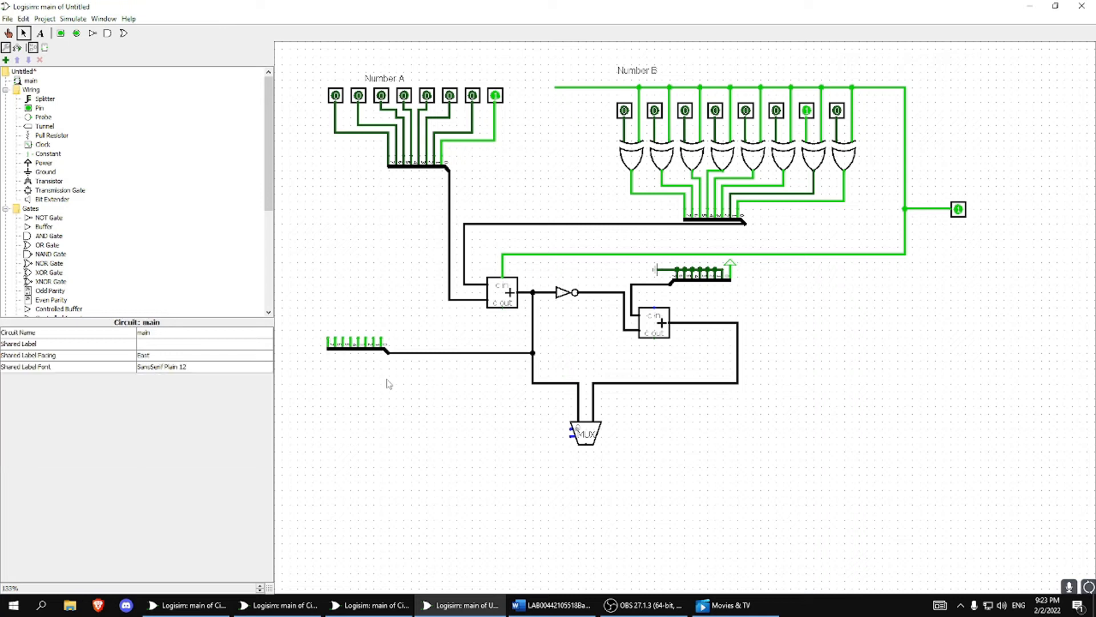
# Wire the new splitter's bit 7 output to the multiplexer's select input, and probe the first adder's sum.
pyautogui.moveTo(329, 338); pyautogui.dragTo(572, 435)
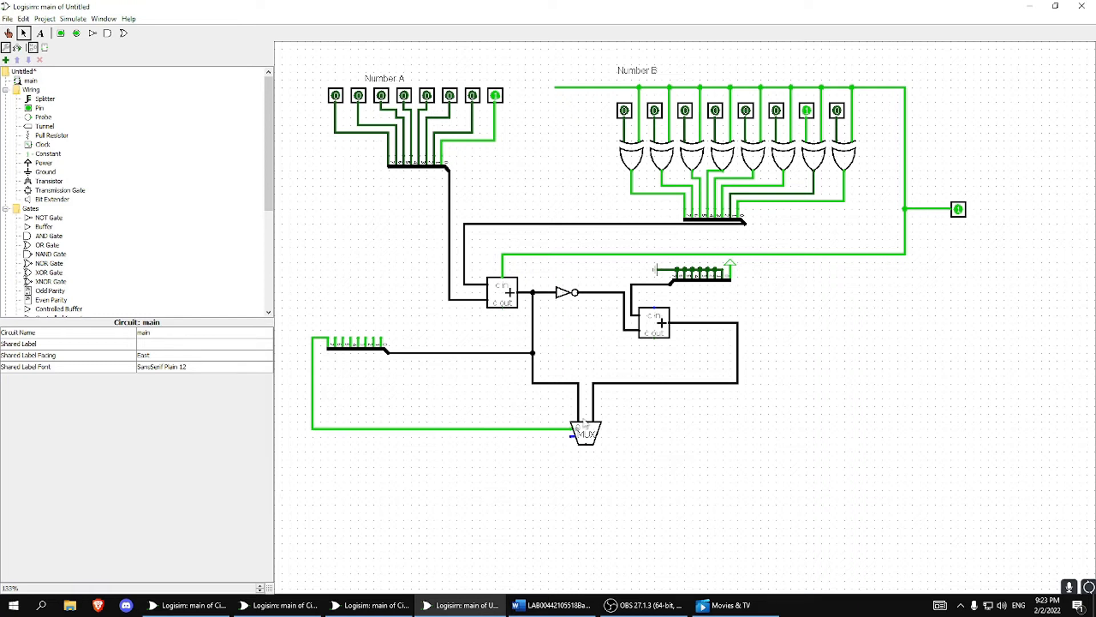
pyautogui.hotkey('ctrl', '1')
pyautogui.click(533, 294)
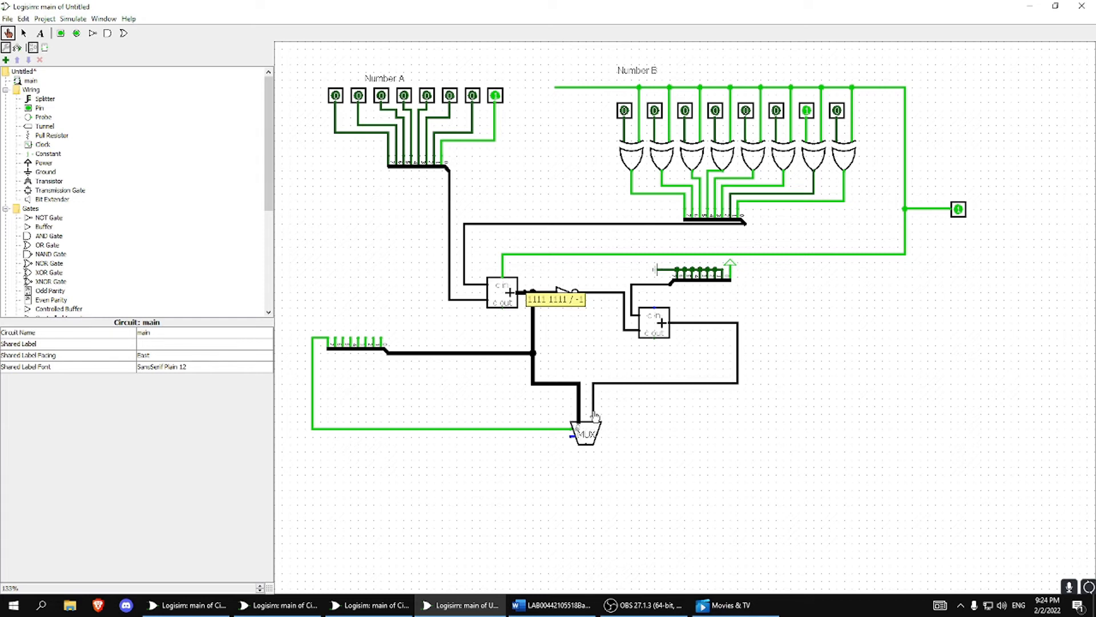
pyautogui.click(23, 33)
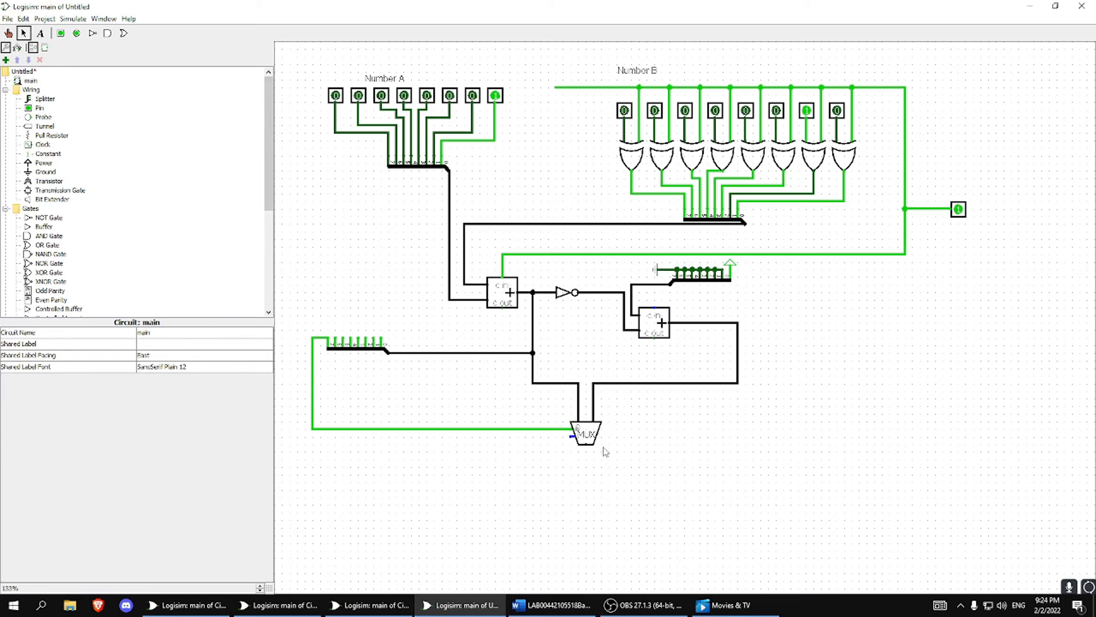
# Draw a short output wire from the multiplexer, and place a duplicate of Number A's pins, wires and splitter below the second adder's far side.
pyautogui.moveTo(588, 448); pyautogui.dragTo(593, 478)
pyautogui.click(423, 165)
pyautogui.moveTo(308, 71); pyautogui.dragTo(509, 171)
pyautogui.hotkey('ctrl', 'd')
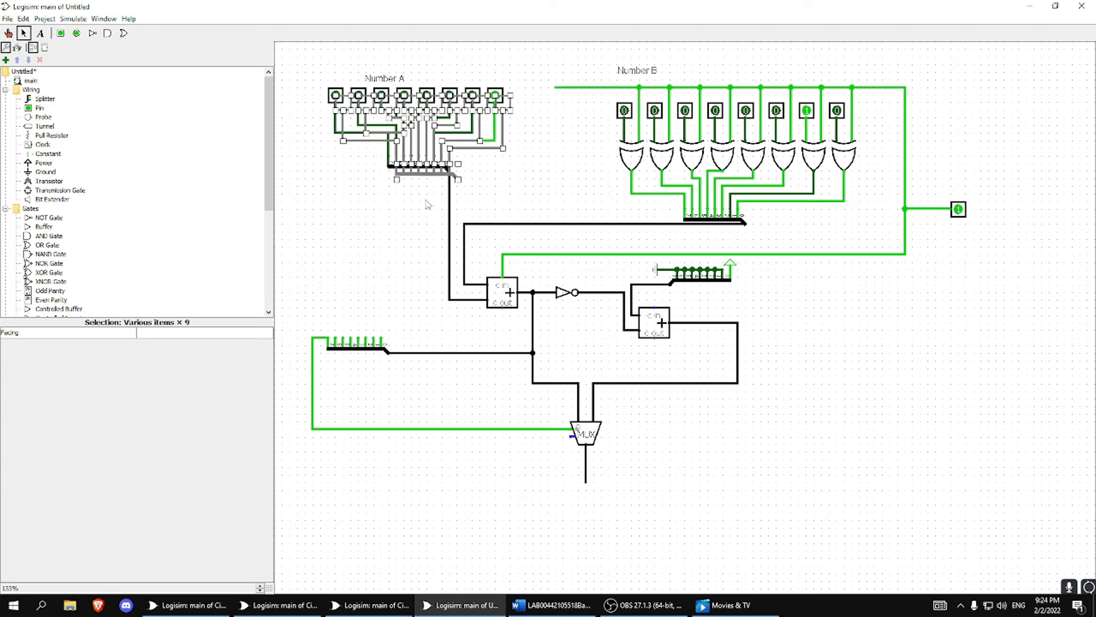
pyautogui.moveTo(426, 178); pyautogui.dragTo(865, 448)
# Delete the eight input pins from the duplicated splitter group.
pyautogui.click(773, 361)
pyautogui.moveTo(773, 362); pyautogui.dragTo(974, 386)
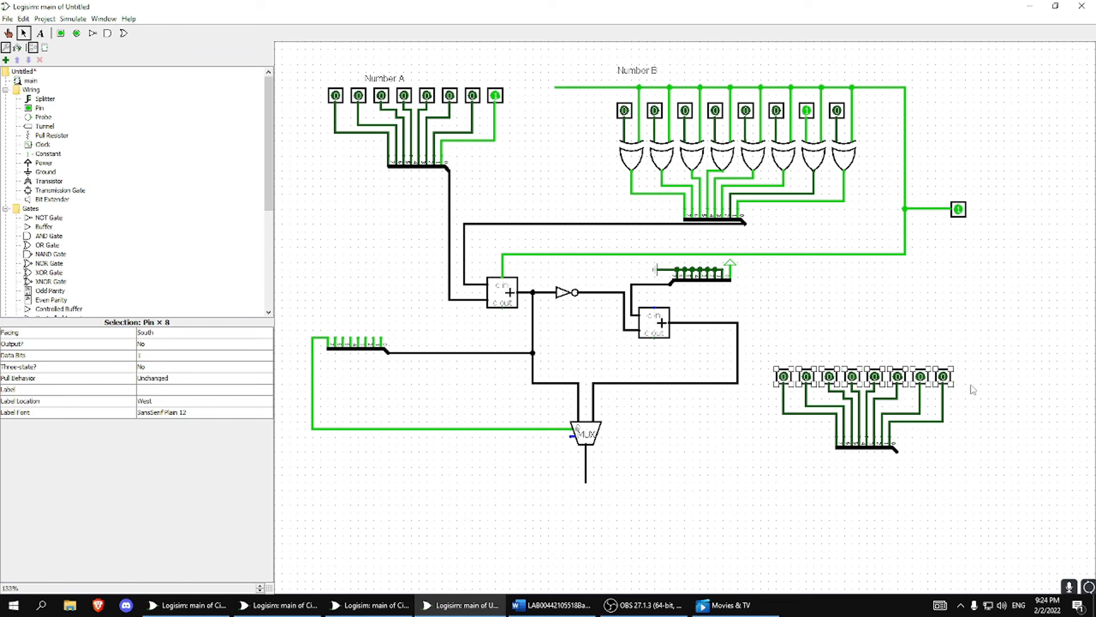
pyautogui.press('Delete')
# Place one output pin above the bit 7 wire of the duplicated splitter, removing a second trial pin.
pyautogui.click(76, 33)
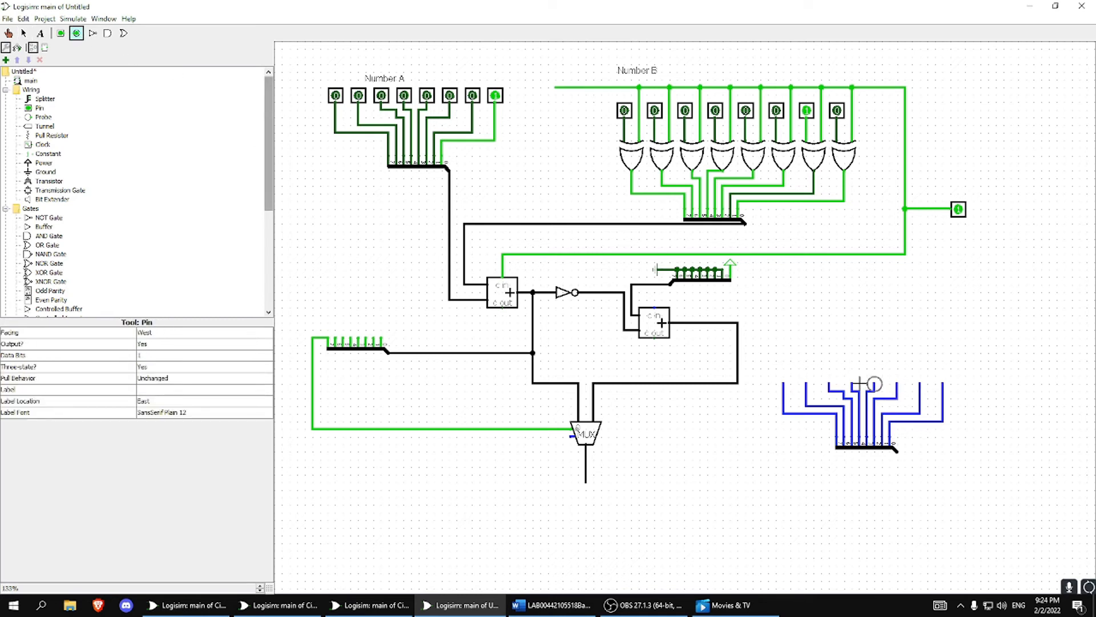
pyautogui.click(789, 369)
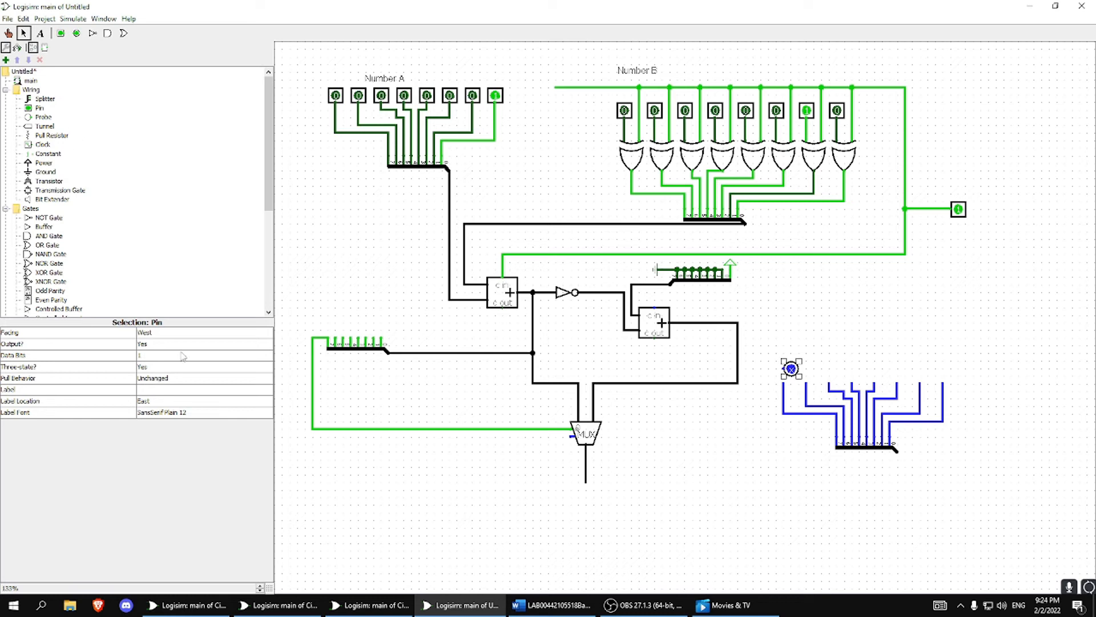
pyautogui.click(149, 331)
pyautogui.click(150, 332)
pyautogui.click(79, 33)
pyautogui.click(889, 353)
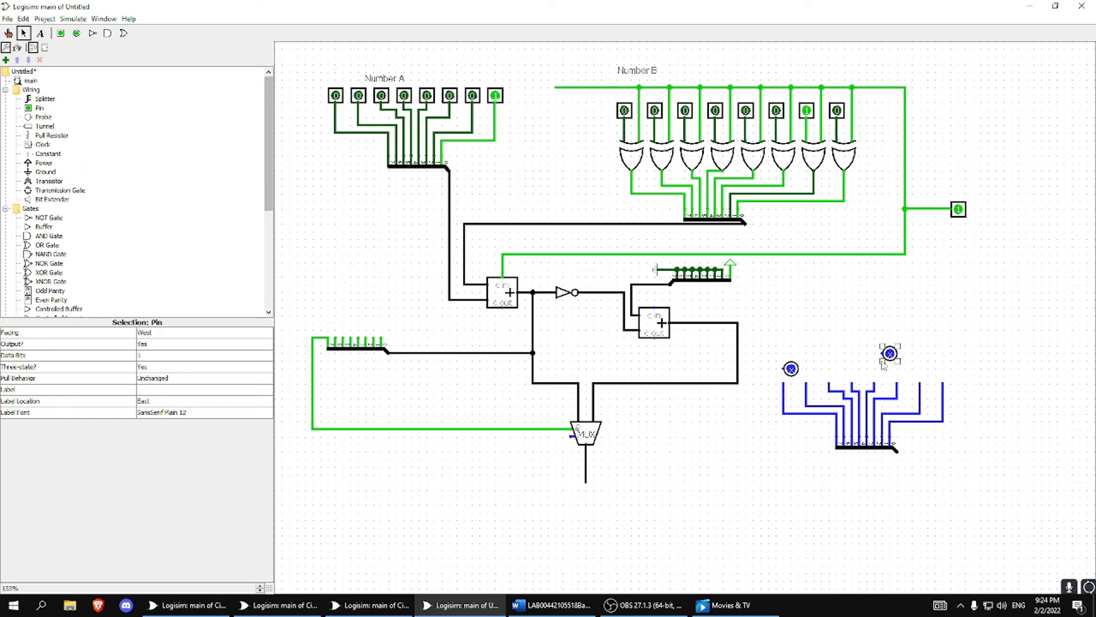
pyautogui.press('Delete')
pyautogui.moveTo(791, 369); pyautogui.dragTo(783, 354)
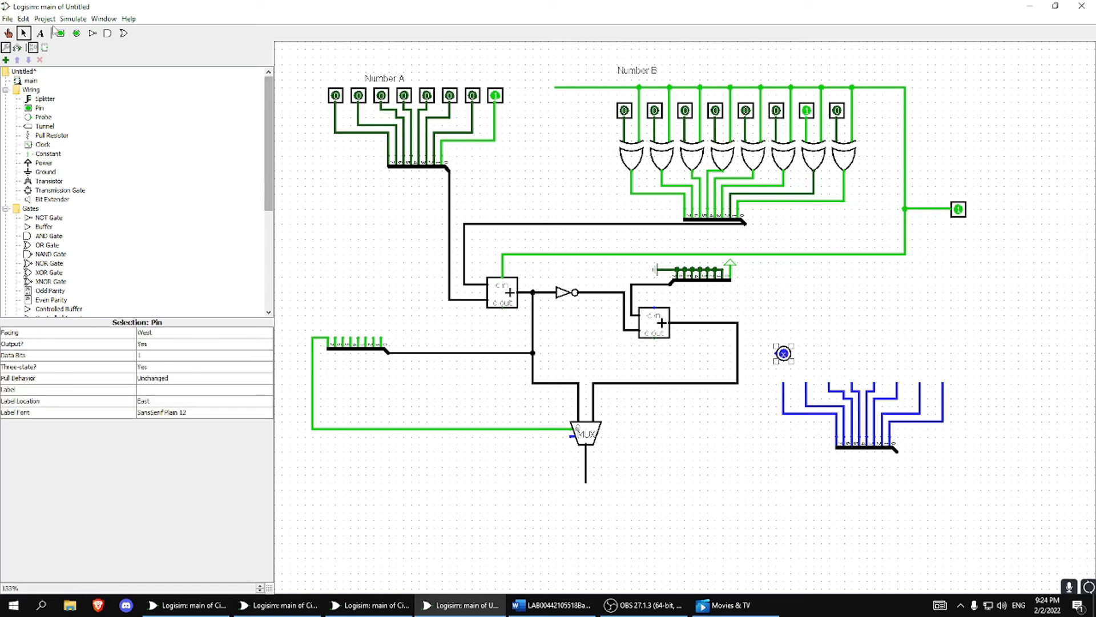
pyautogui.click(74, 19)
pyautogui.click(73, 19)
pyautogui.click(45, 19)
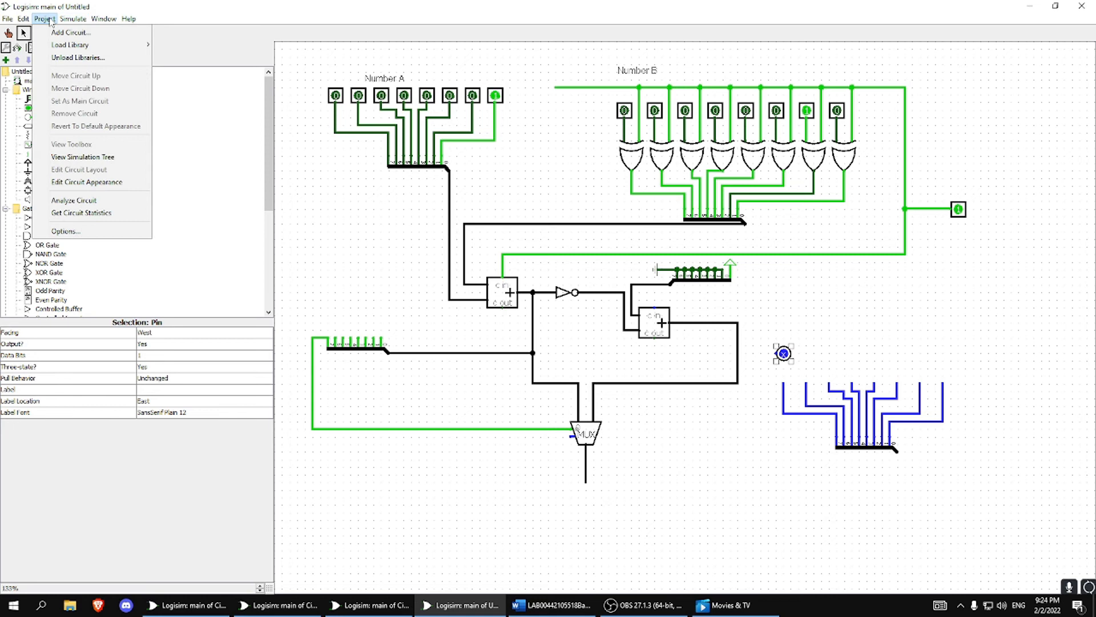
pyautogui.click(50, 20)
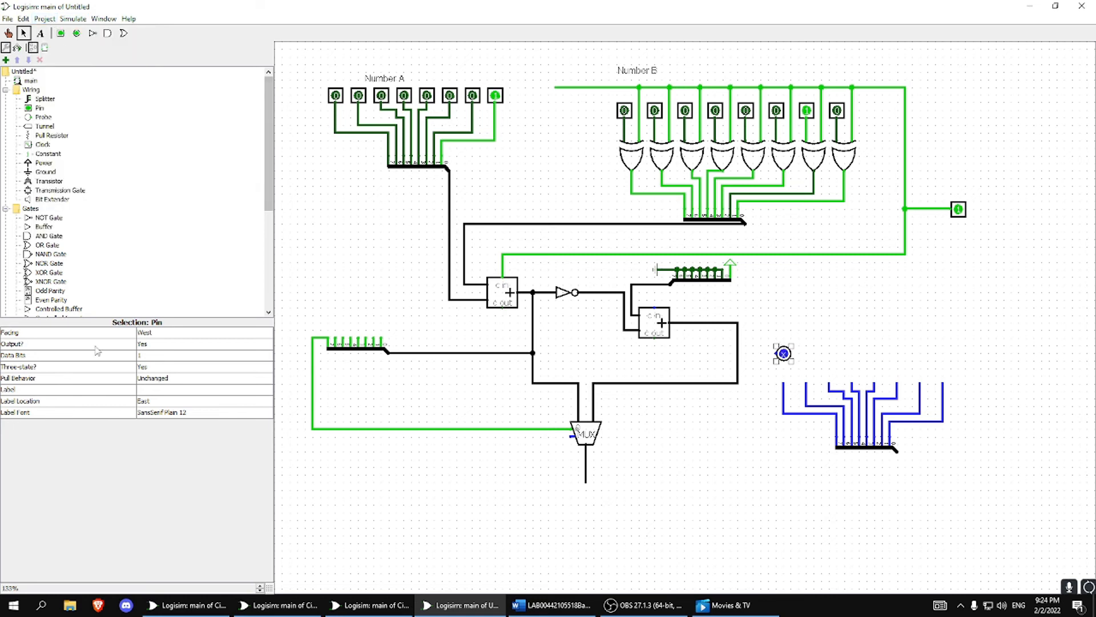
# Set the output pin's facing to South and attach it to the duplicated splitter's bit 7 wire.
pyautogui.click(141, 336)
pyautogui.click(153, 360)
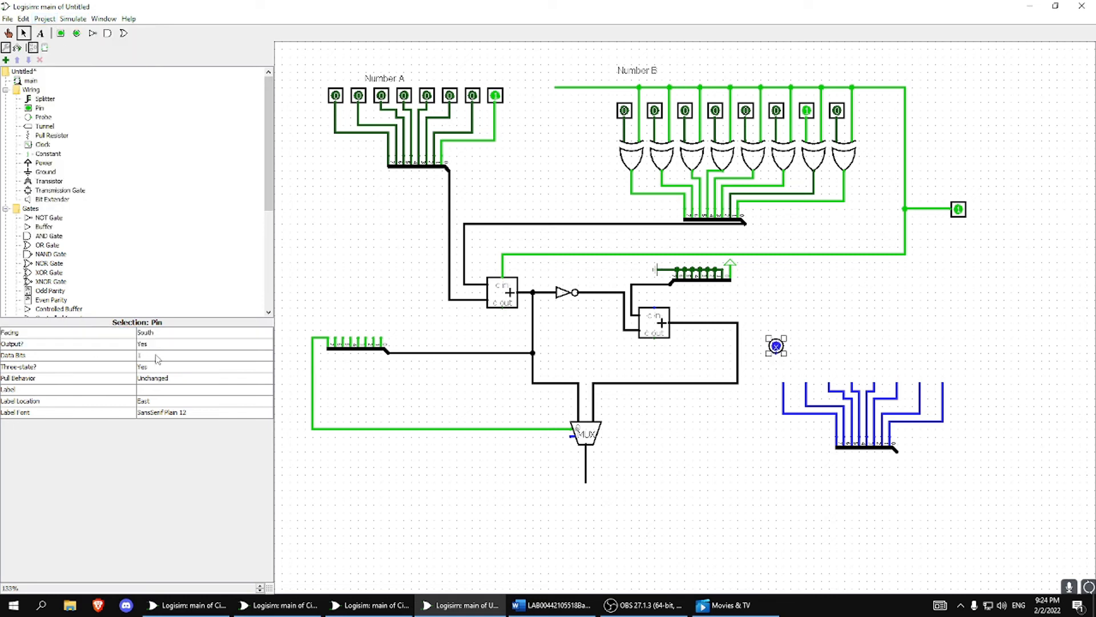
pyautogui.moveTo(777, 346); pyautogui.dragTo(784, 376)
pyautogui.click(791, 358)
# Duplicate the output pin onto the remaining seven wires of the result splitter.
pyautogui.click(785, 378)
pyautogui.hotkey('ctrl', 'd')
pyautogui.moveTo(792, 382); pyautogui.dragTo(861, 383)
pyautogui.hotkey('ctrl', 'd')
pyautogui.click(858, 348)
pyautogui.moveTo(805, 352); pyautogui.dragTo(861, 383)
pyautogui.moveTo(774, 359); pyautogui.dragTo(935, 375)
pyautogui.hotkey('ctrl', 'd')
pyautogui.click(981, 364)
# Try to set the facing of the whole output pin and splitter group to South, and undo the change.
pyautogui.click(884, 455)
pyautogui.moveTo(772, 343); pyautogui.dragTo(988, 477)
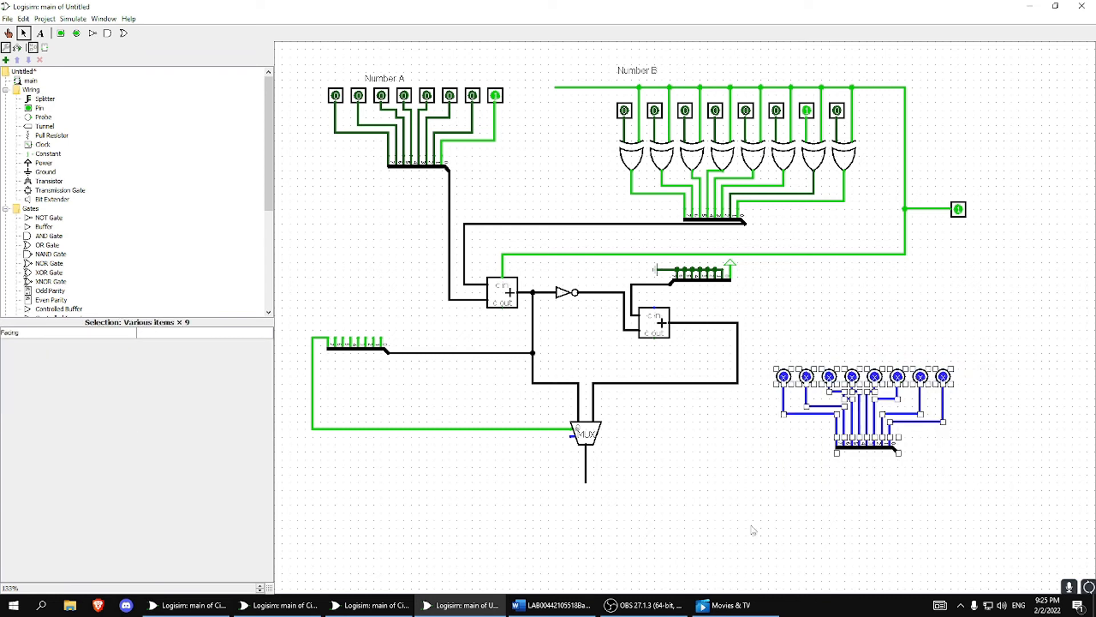
pyautogui.click(153, 333)
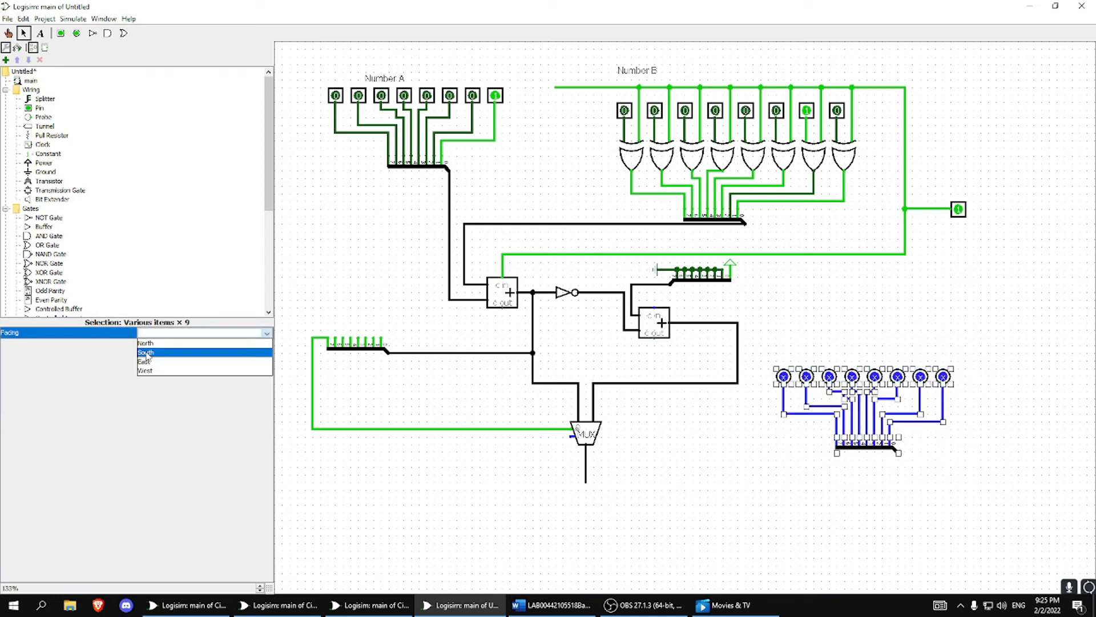
pyautogui.click(146, 353)
pyautogui.hotkey('ctrl', 'z')
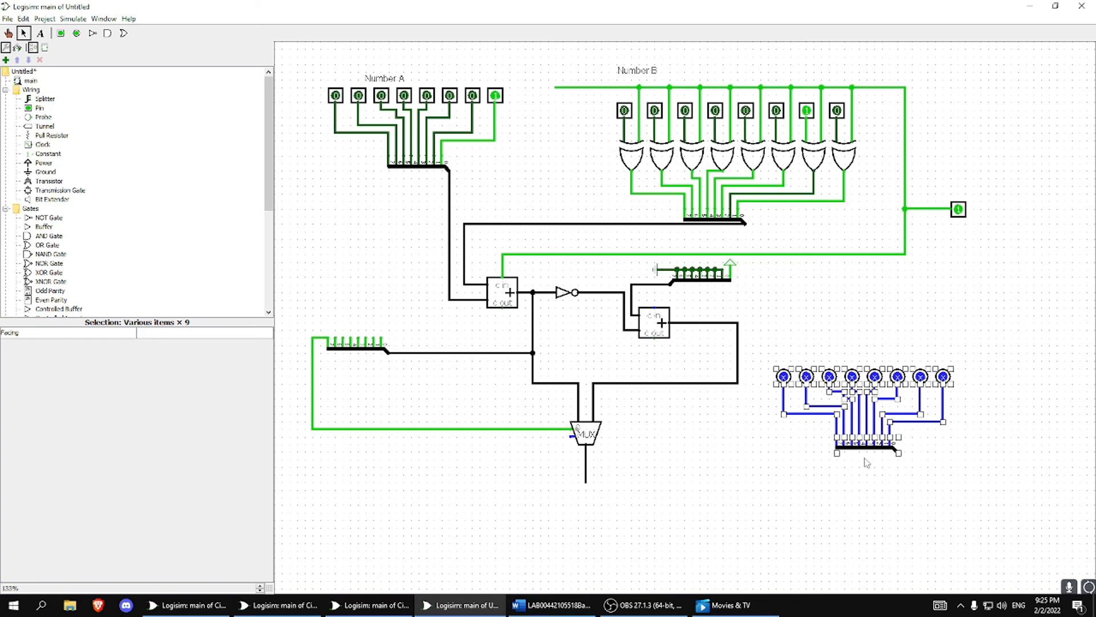
# Wire the multiplexer's output to the combined end of the result splitter.
pyautogui.moveTo(586, 483)
pyautogui.mouseDown()
pyautogui.moveTo(913, 479)
pyautogui.moveTo(898, 455)
pyautogui.mouseUp()
pyautogui.click(959, 453)
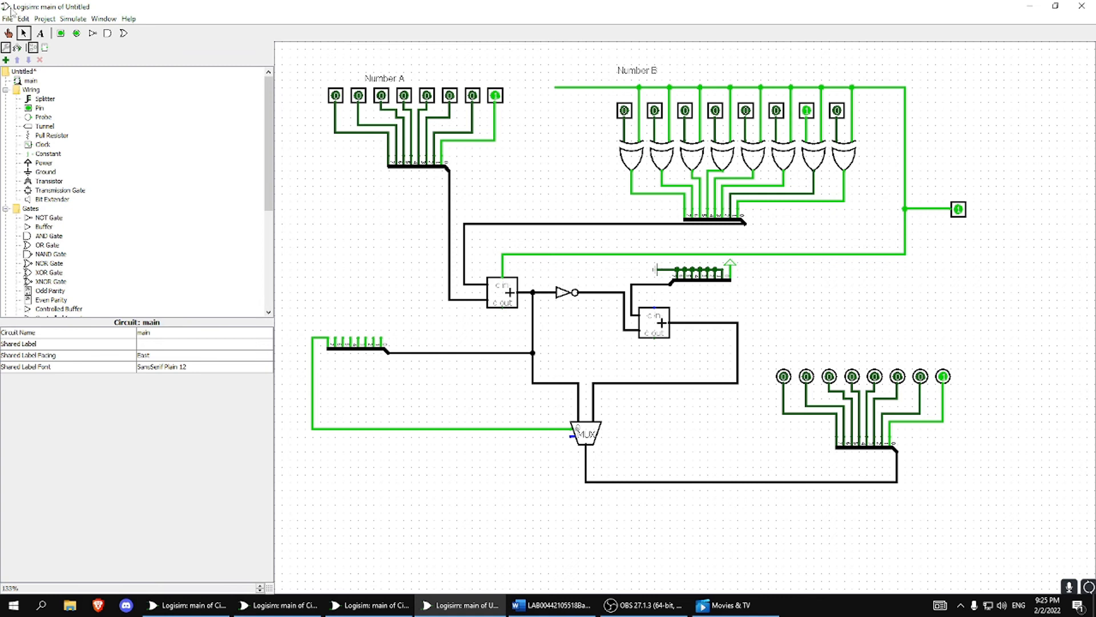
# Set Number B to 0000 0011 and Number A to 0000 0101 as test inputs.
pyautogui.click(9, 34)
pyautogui.click(838, 112)
pyautogui.click(839, 113)
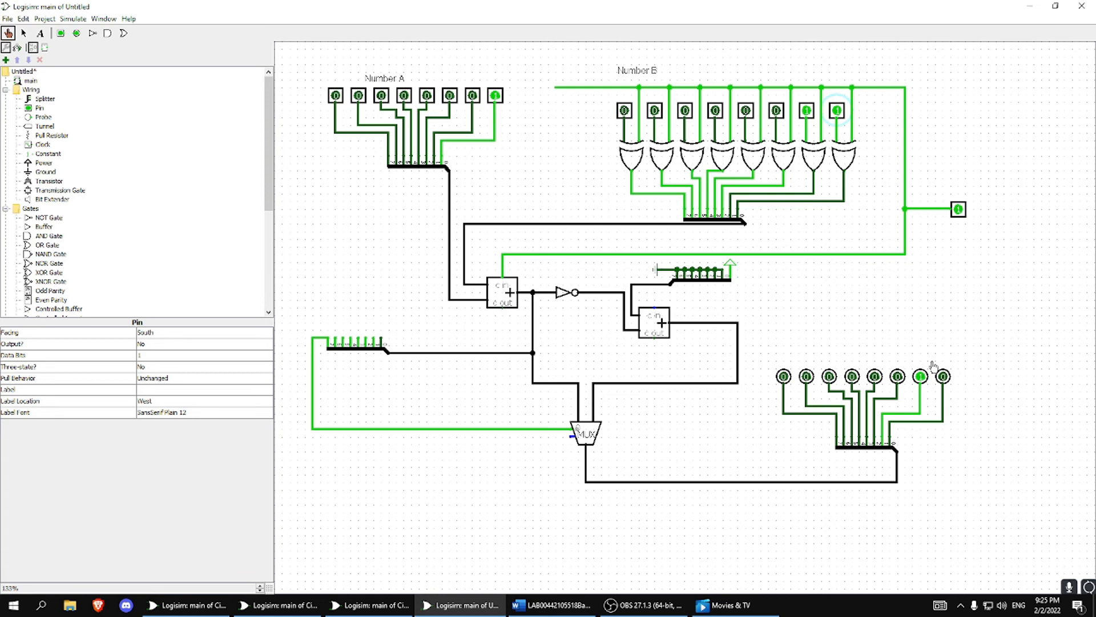
pyautogui.click(404, 95)
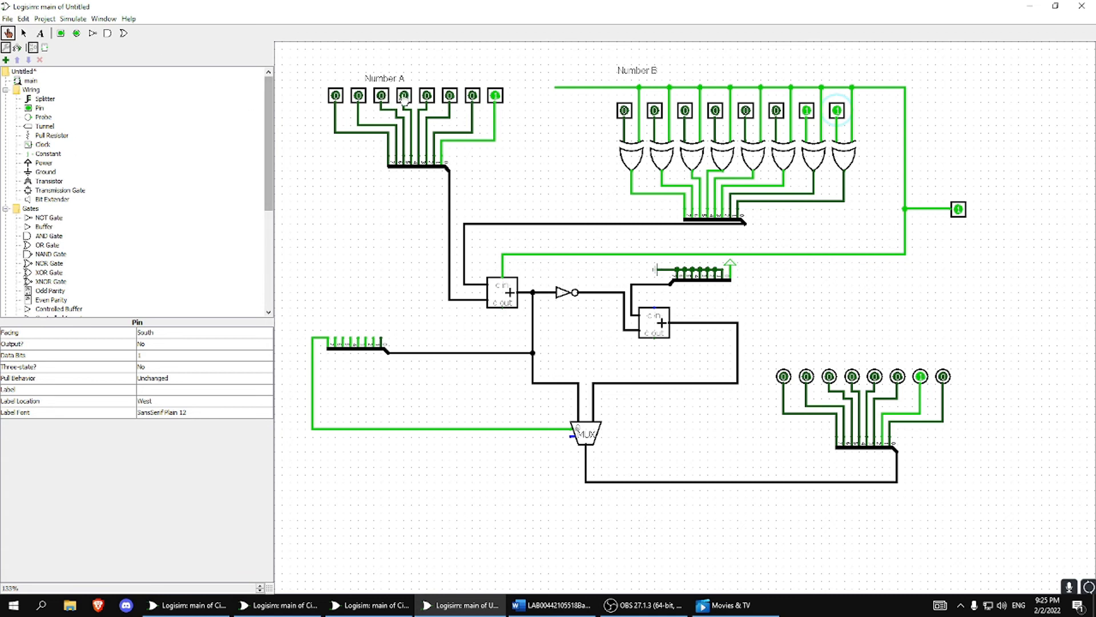
pyautogui.click(404, 95)
pyautogui.click(450, 95)
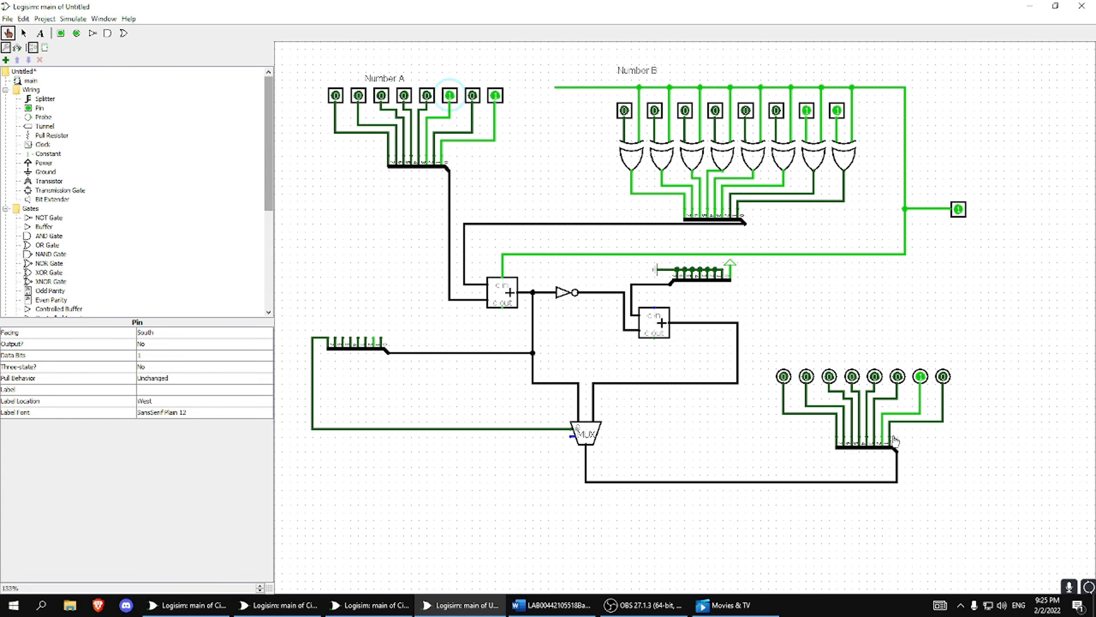
# Probe the multiplexer's output bus, the second adder's sum and the first adder's sum to compare their values.
pyautogui.click(897, 475)
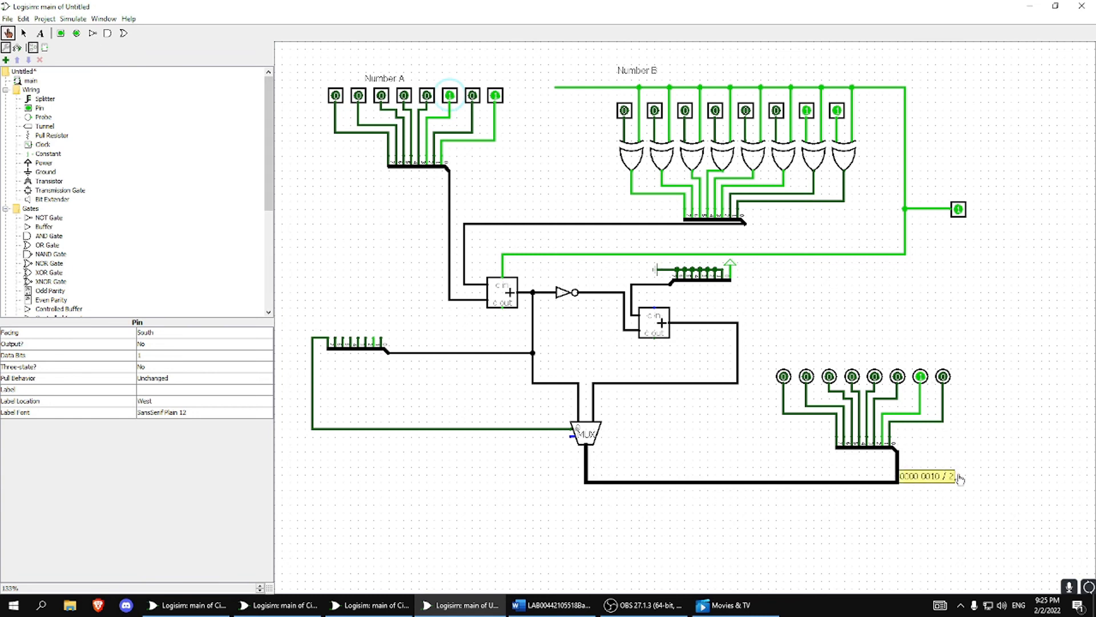
pyautogui.click(681, 608)
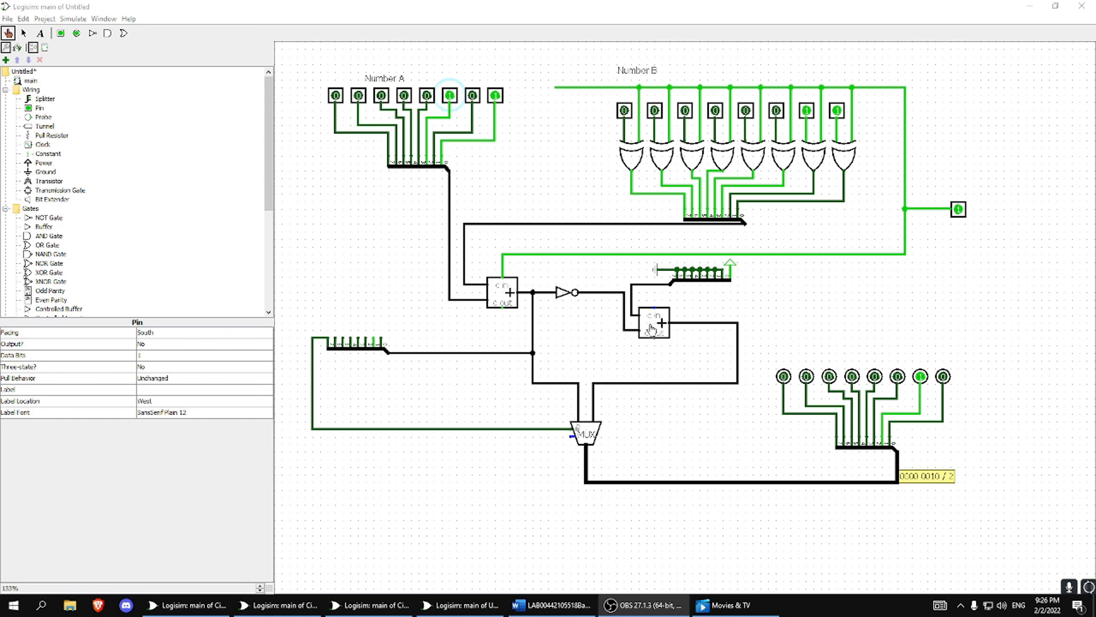
pyautogui.click(604, 384)
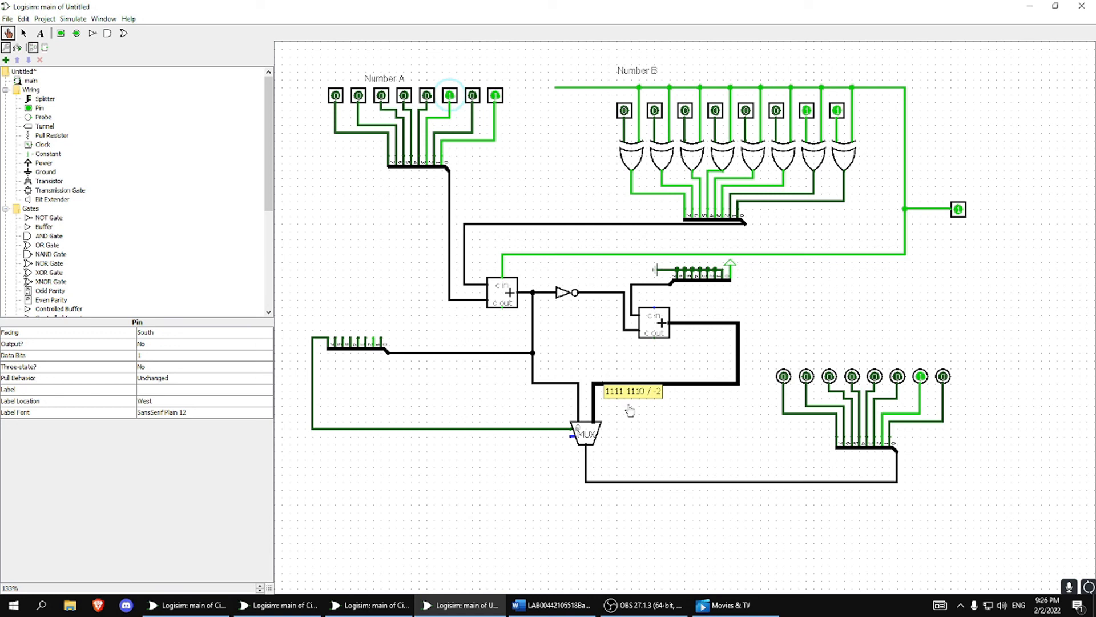
pyautogui.click(533, 303)
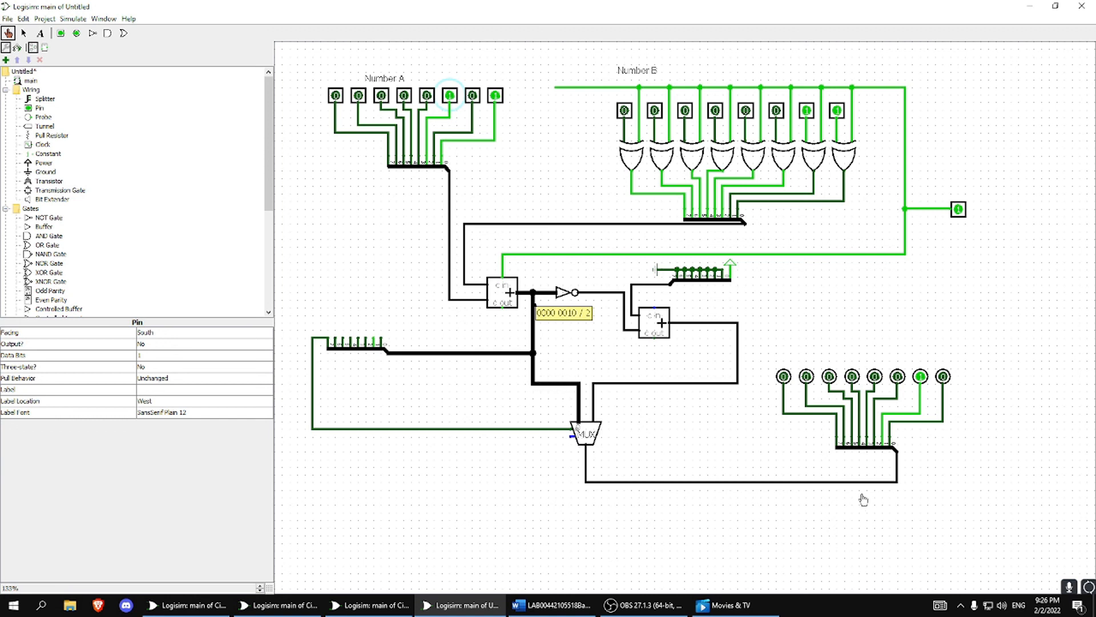
pyautogui.click(840, 348)
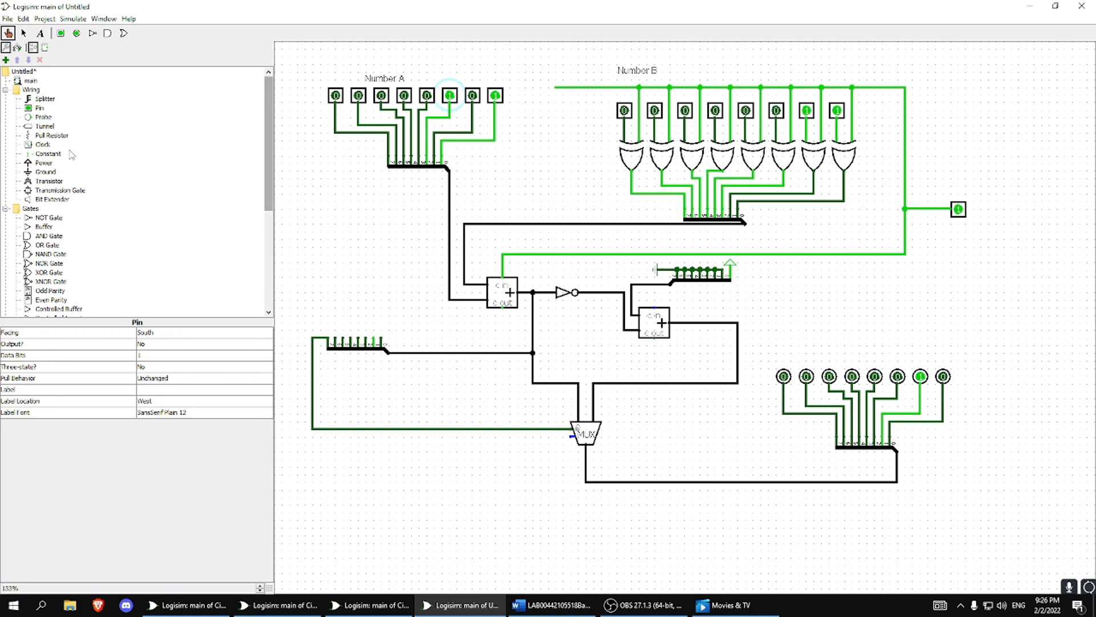
# Add the text label "Subtract?" beside the control pin.
pyautogui.click(39, 33)
pyautogui.click(986, 207)
pyautogui.write('Subtract?')
pyautogui.press('Return')
pyautogui.click(974, 240)
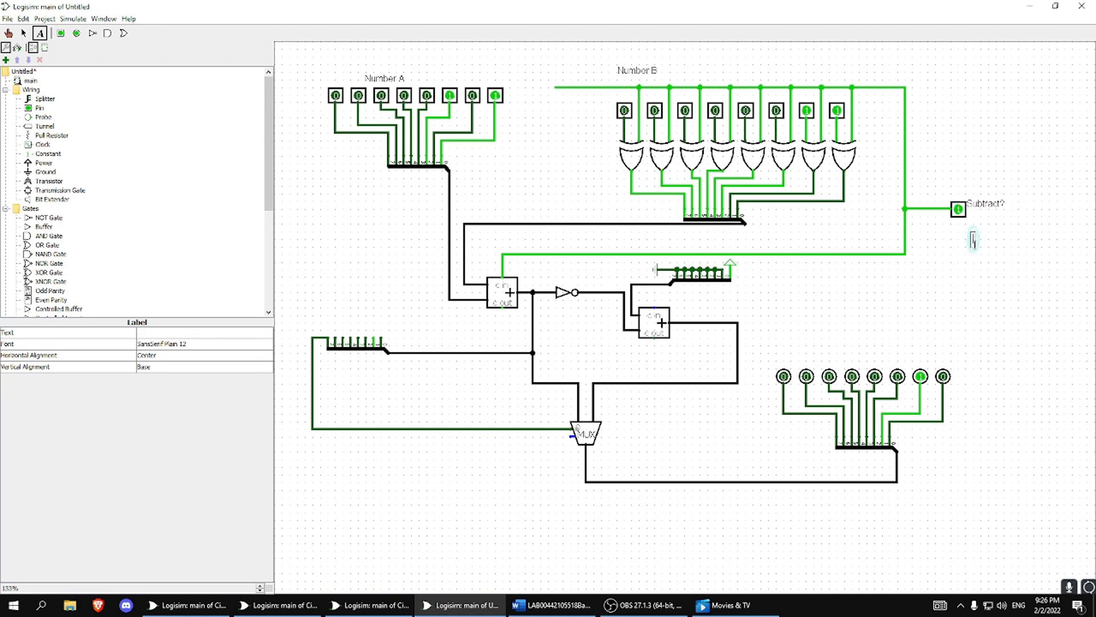